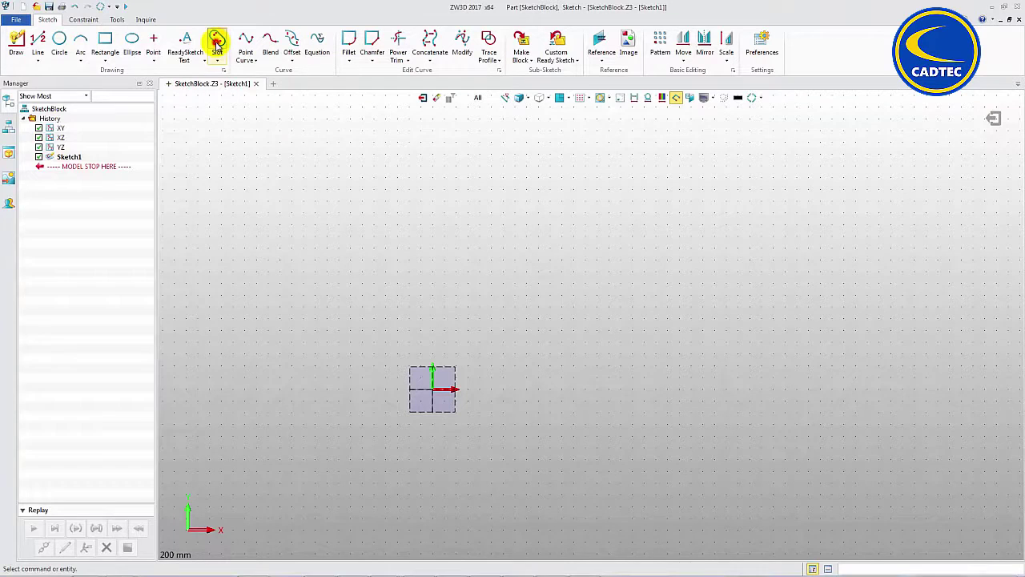
Step: Draw the linked slot outlines with Slot, starting the base slot at the origin
click(216, 42)
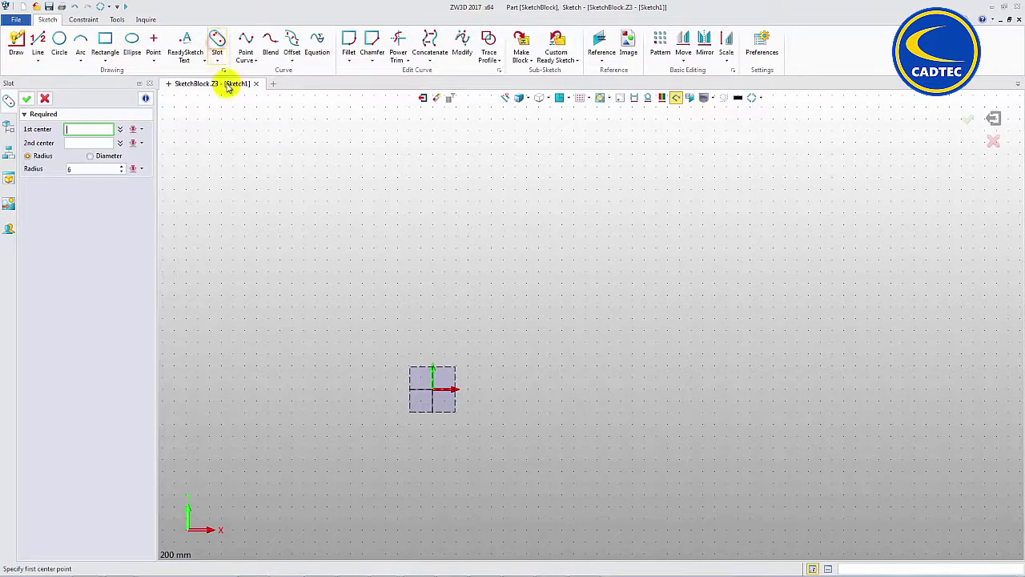
click(432, 388)
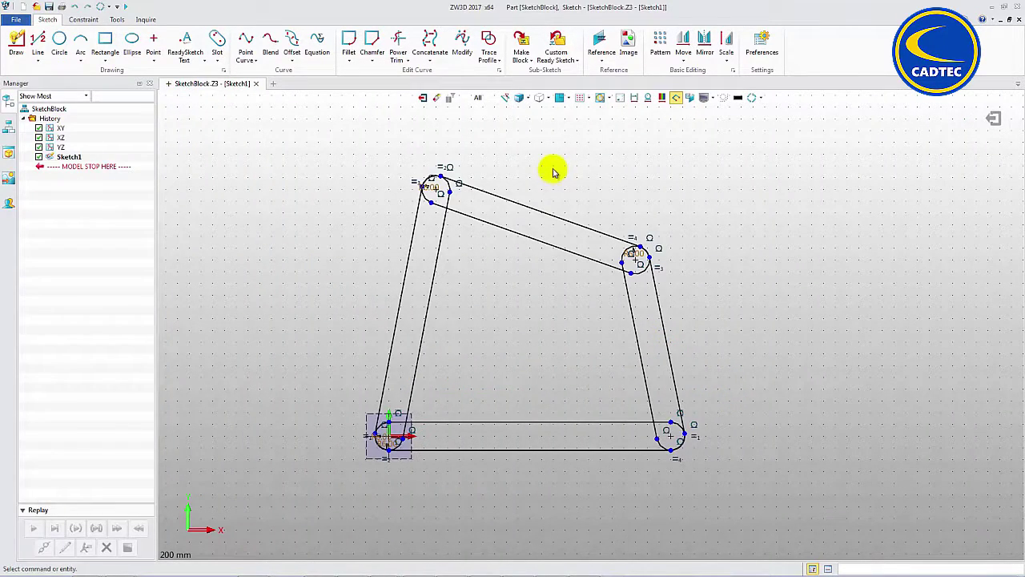
Step: Save the bottom slot as block FixedRod and the left slot as a block
click(526, 60)
click(529, 74)
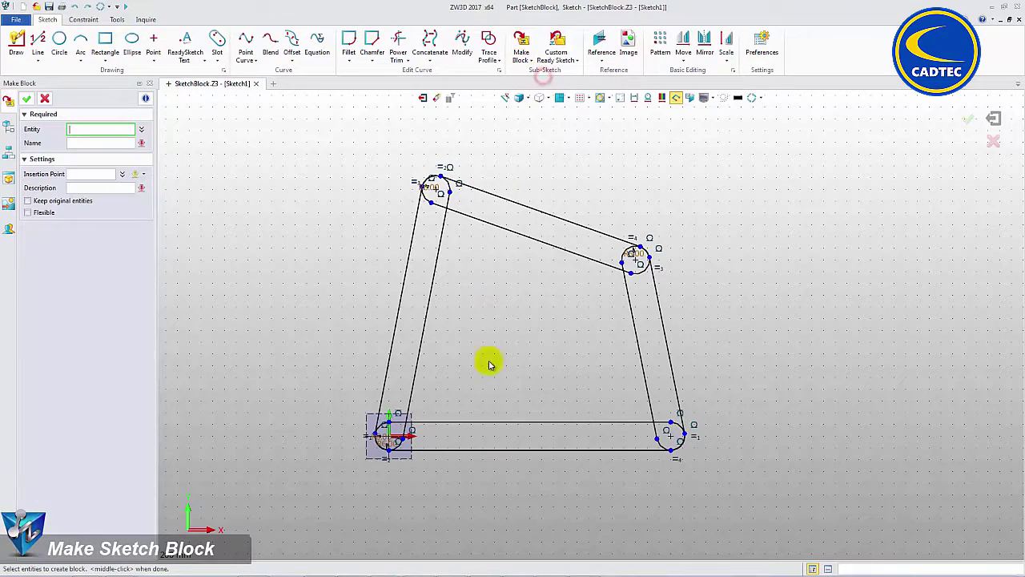
click(498, 423)
click(101, 143)
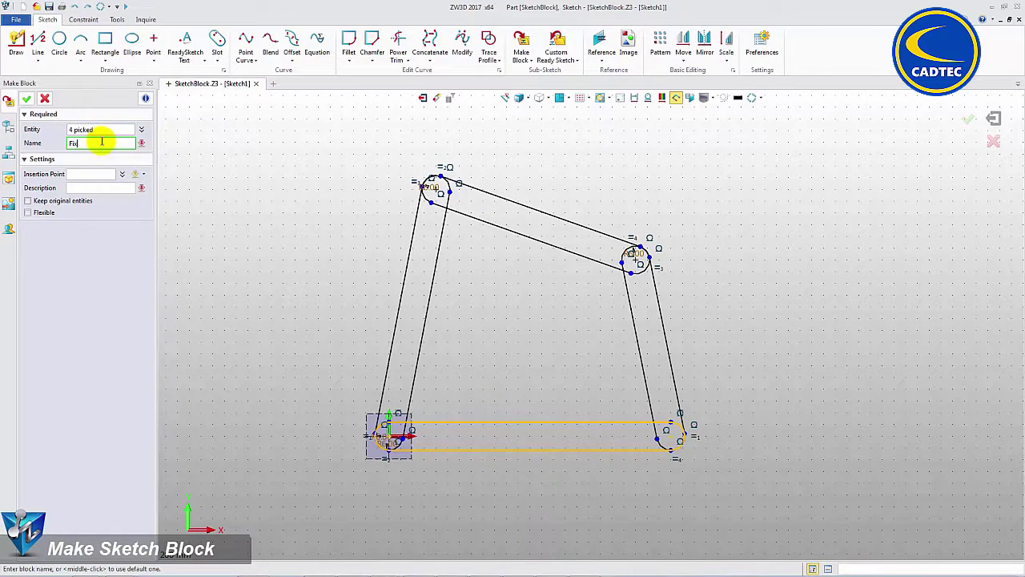
click(26, 99)
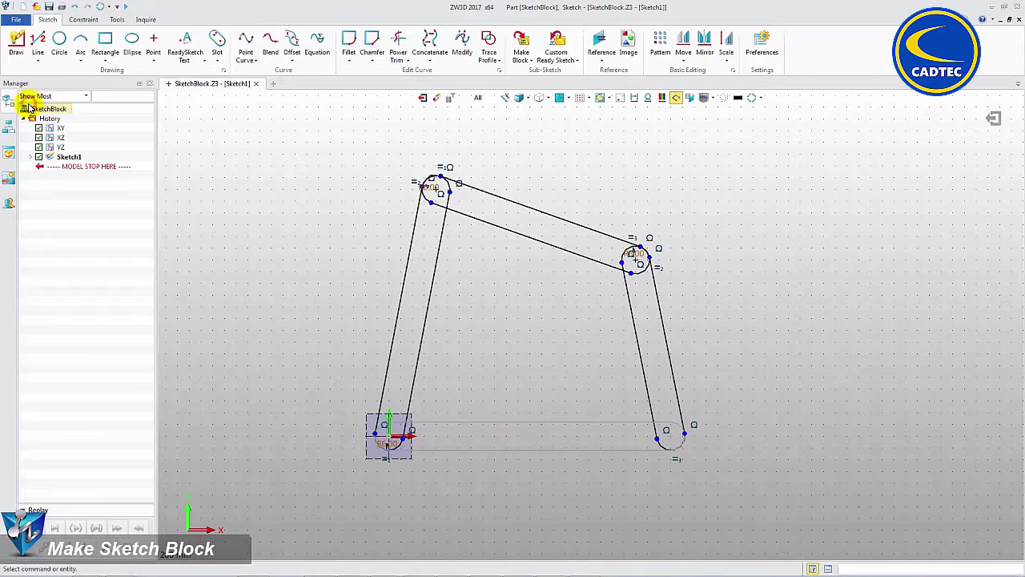
click(427, 335)
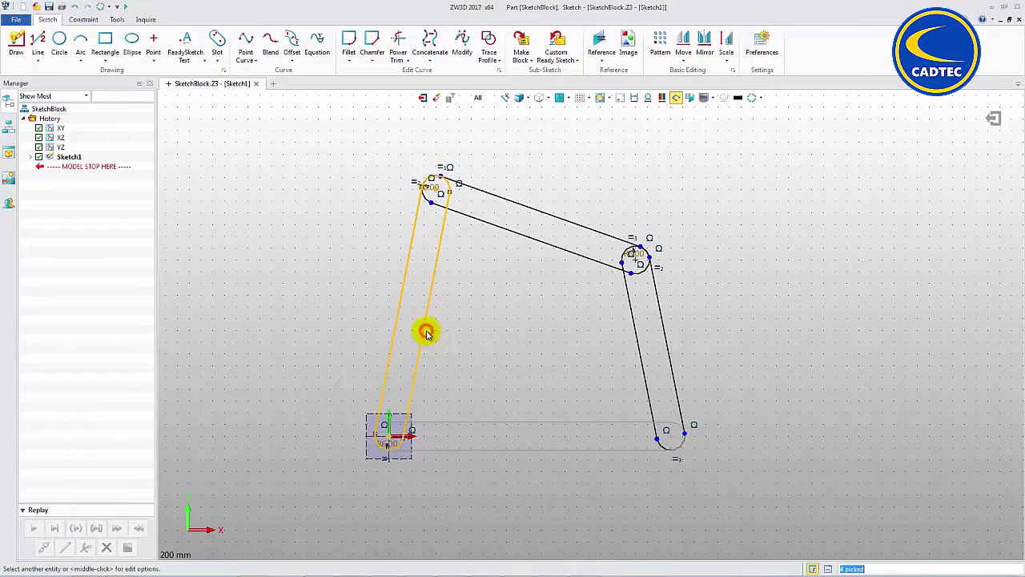
click(527, 45)
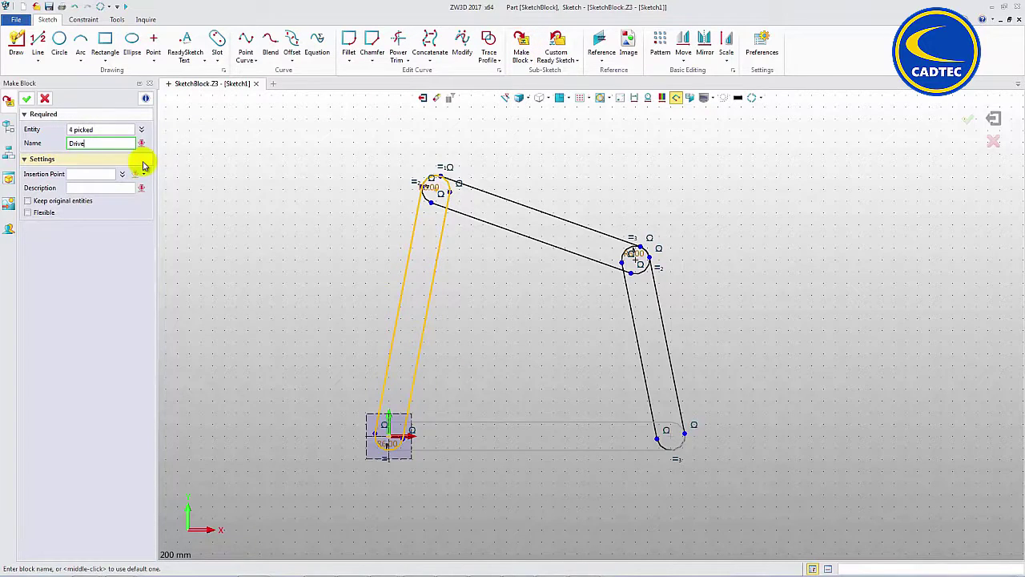
key(Return)
Step: Save the right slot as block DriveRod and the top slot as flexible block LinkedRod
click(674, 374)
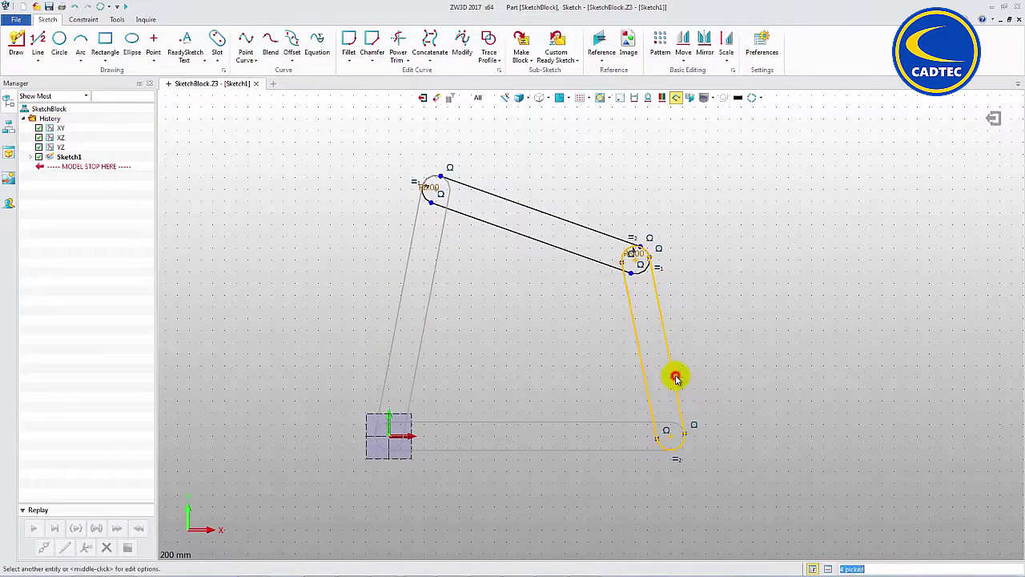
right_click(674, 374)
click(752, 366)
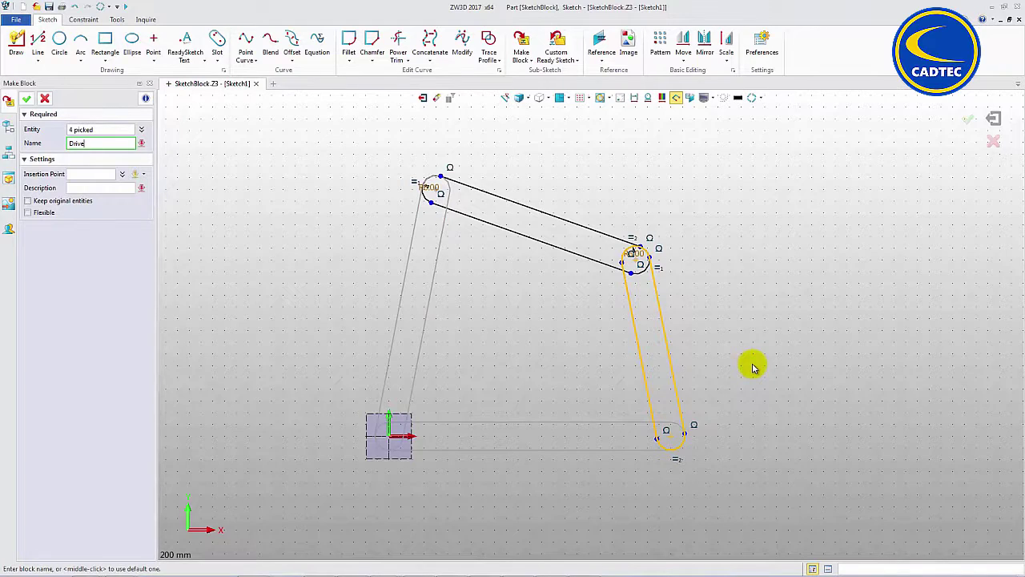
click(27, 98)
click(500, 233)
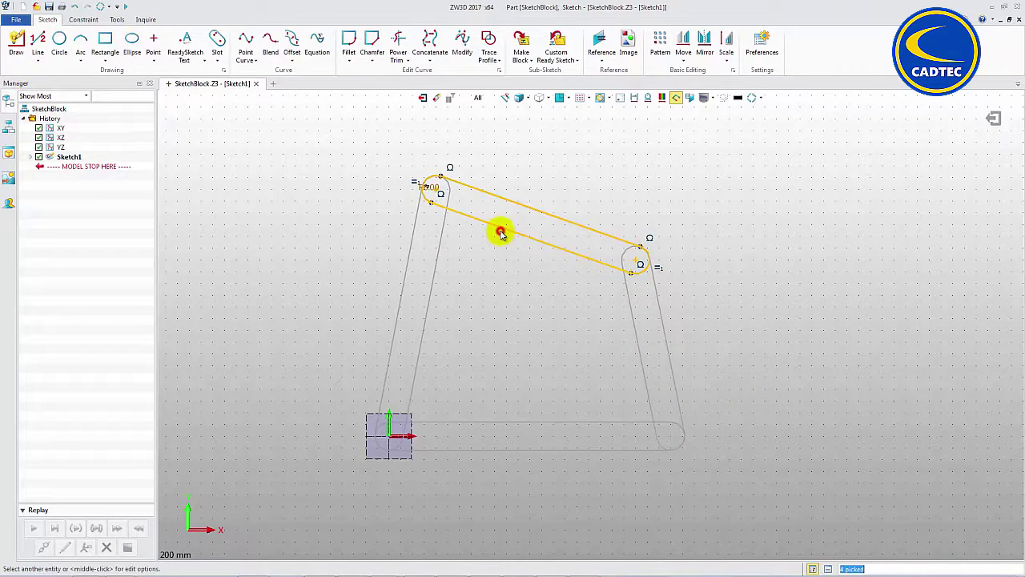
right_click(496, 228)
click(582, 222)
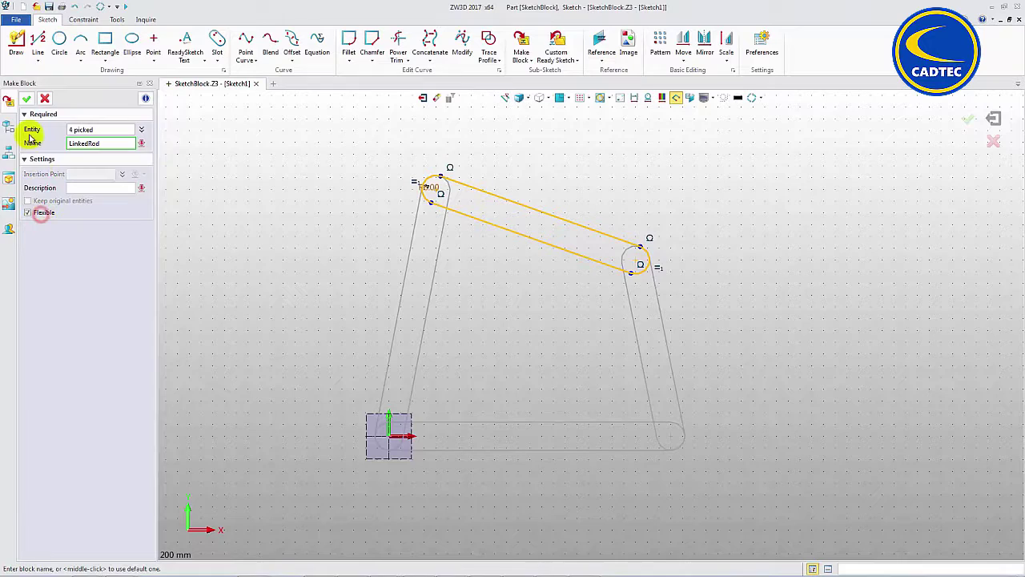
click(27, 98)
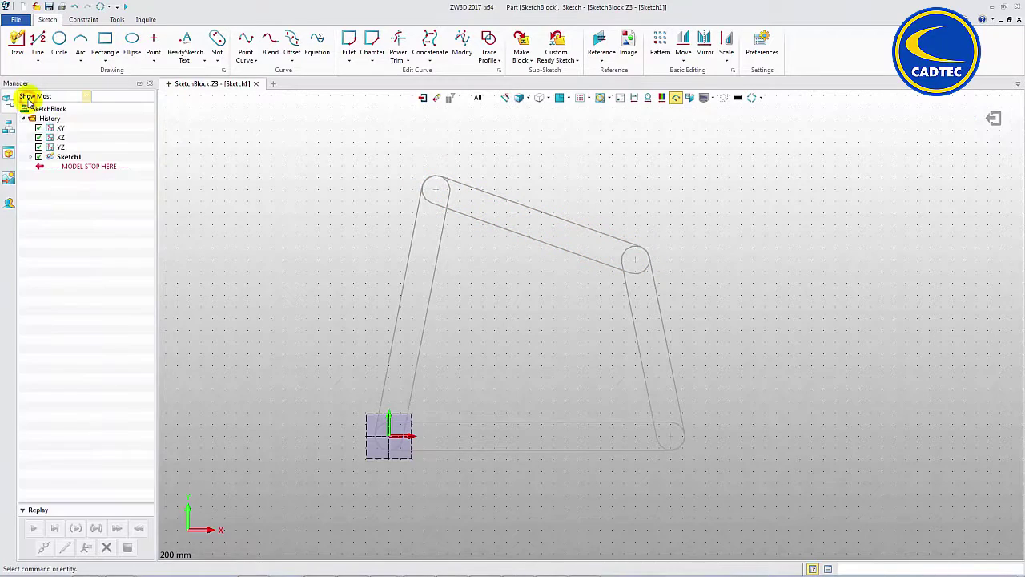
Step: Preview LinkedRod in Block Manager, then expand Sketch1 to list its four block instances
click(533, 62)
click(553, 114)
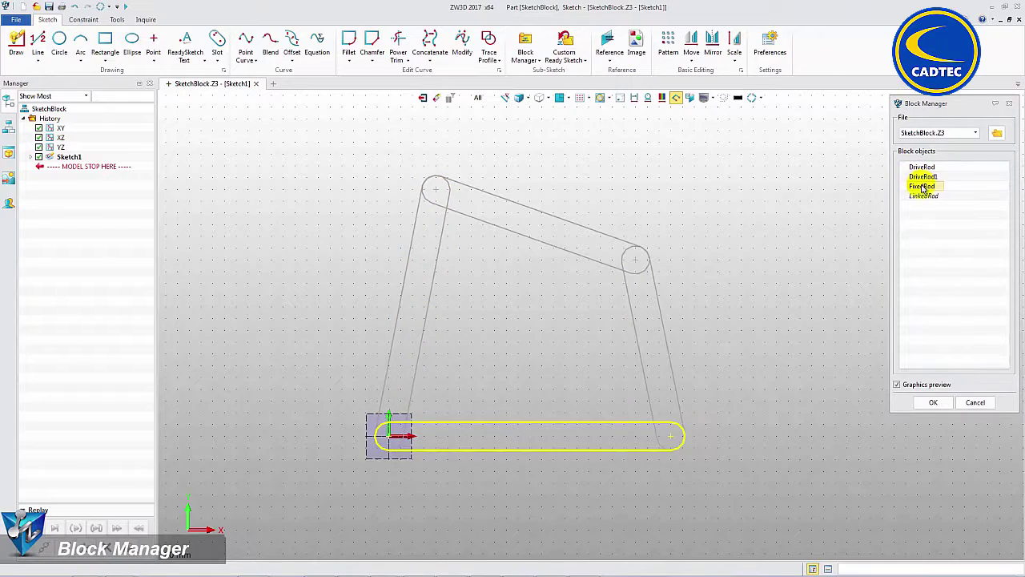
mouse_move(928, 197)
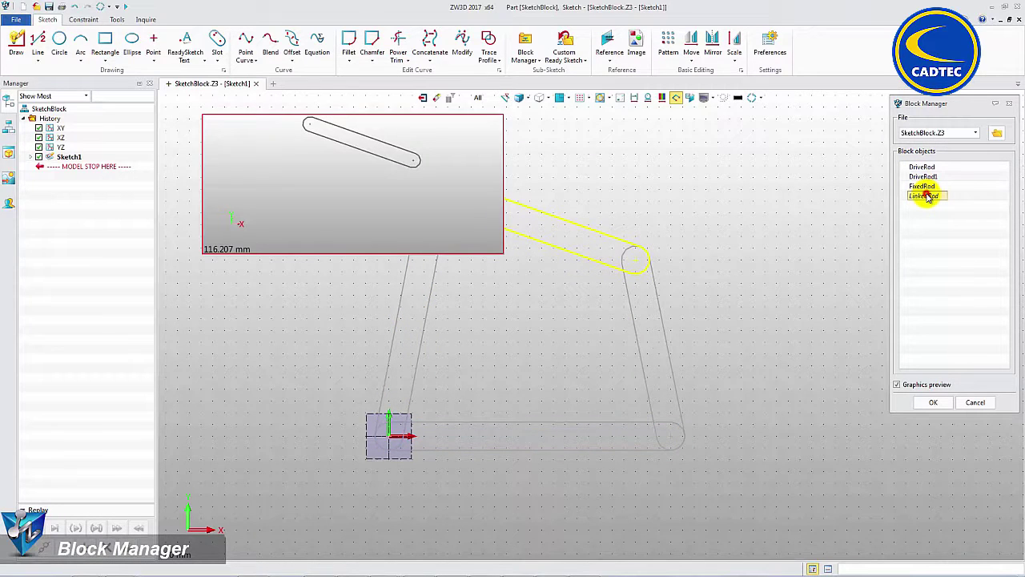
click(934, 403)
click(28, 157)
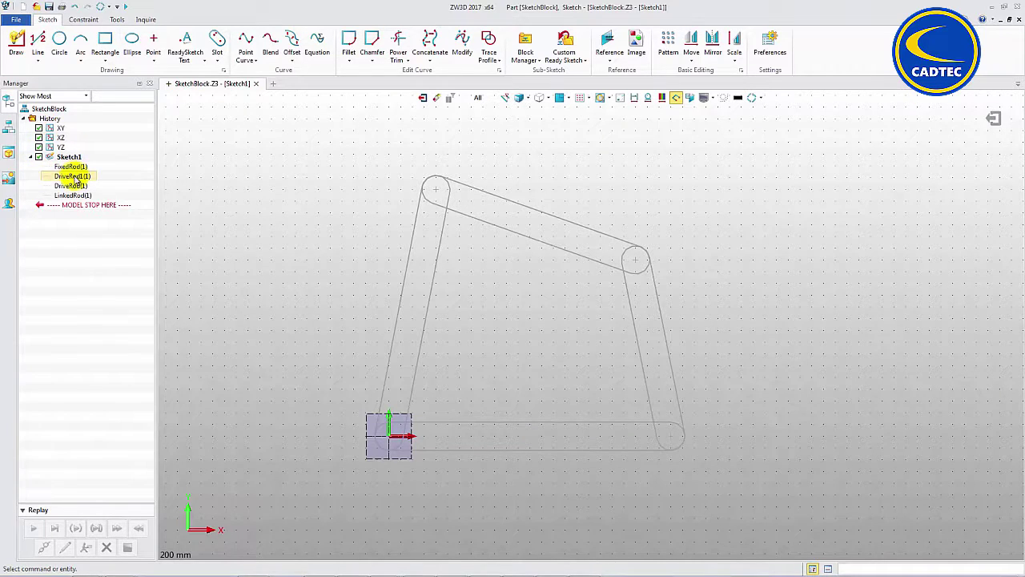
Step: Colour the left rod block red through its line attributes
right_click(412, 235)
click(466, 342)
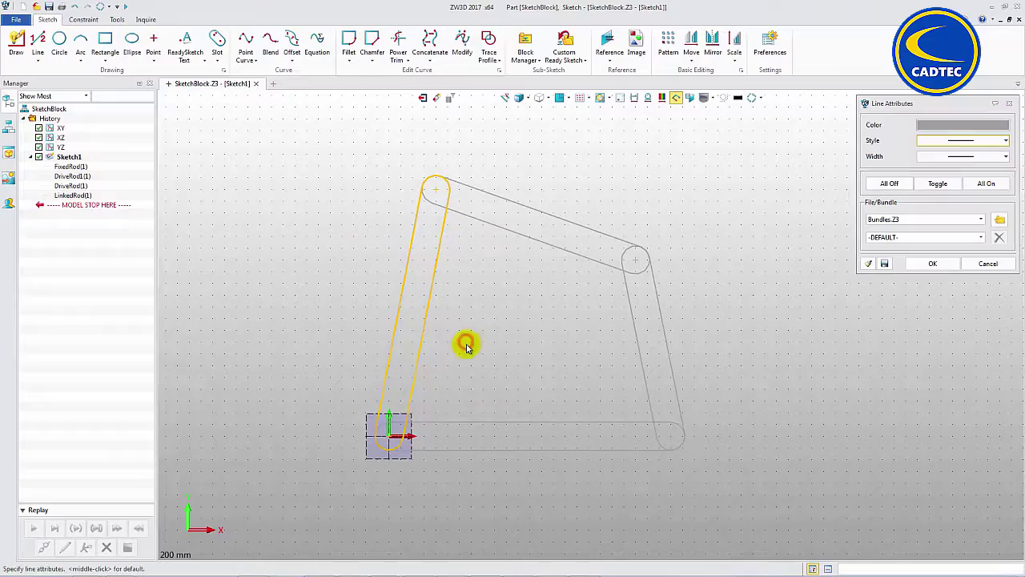
click(923, 126)
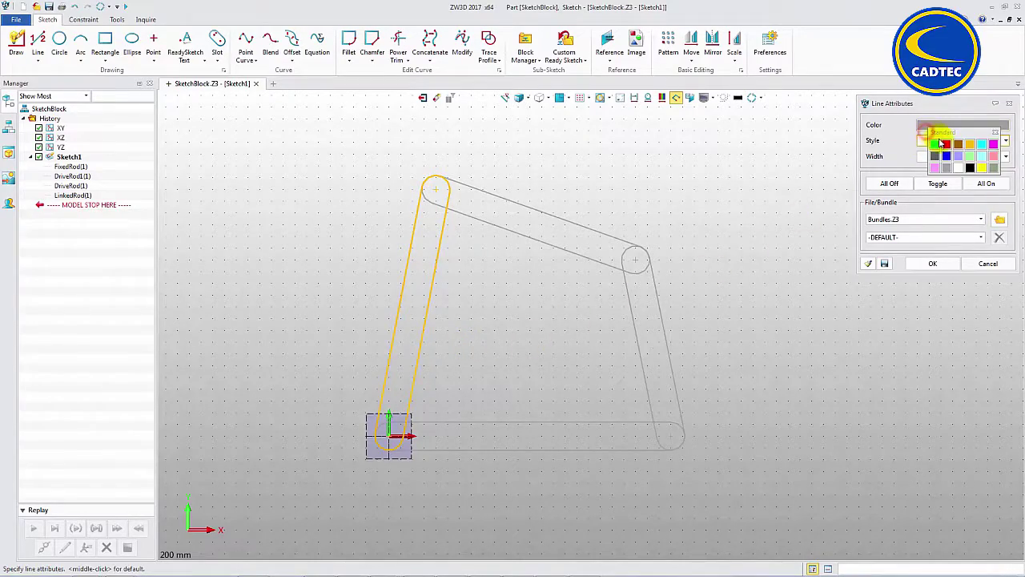
click(943, 143)
click(934, 266)
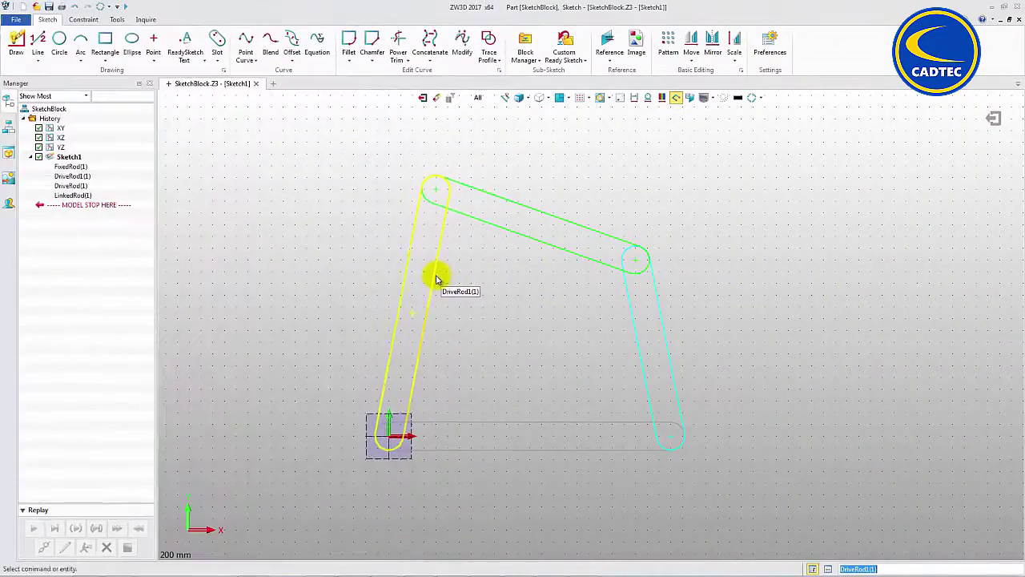
Step: Drag the red, cyan and green rods apart from the fixed rod
drag(437, 279, 372, 276)
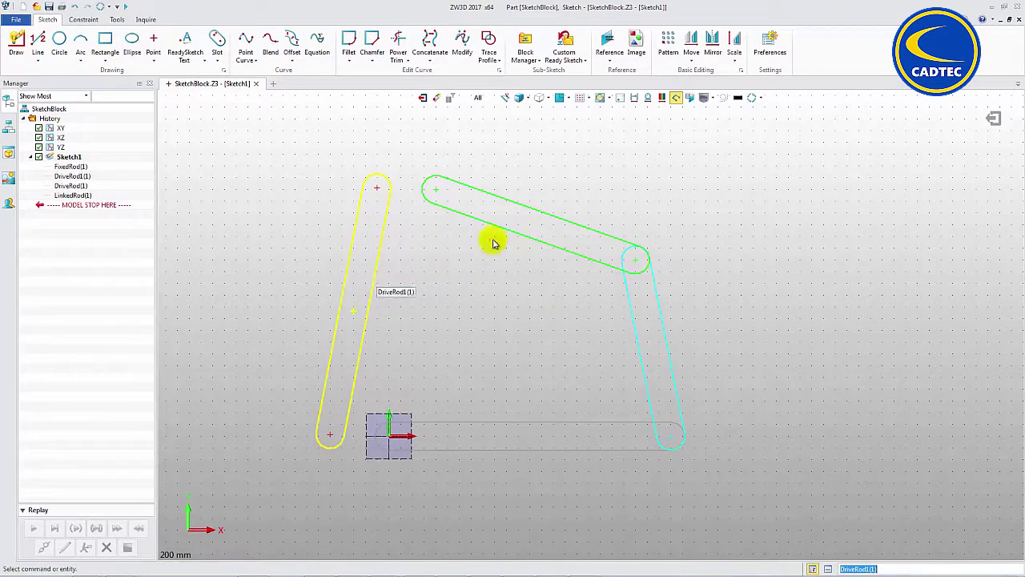
drag(661, 313, 718, 313)
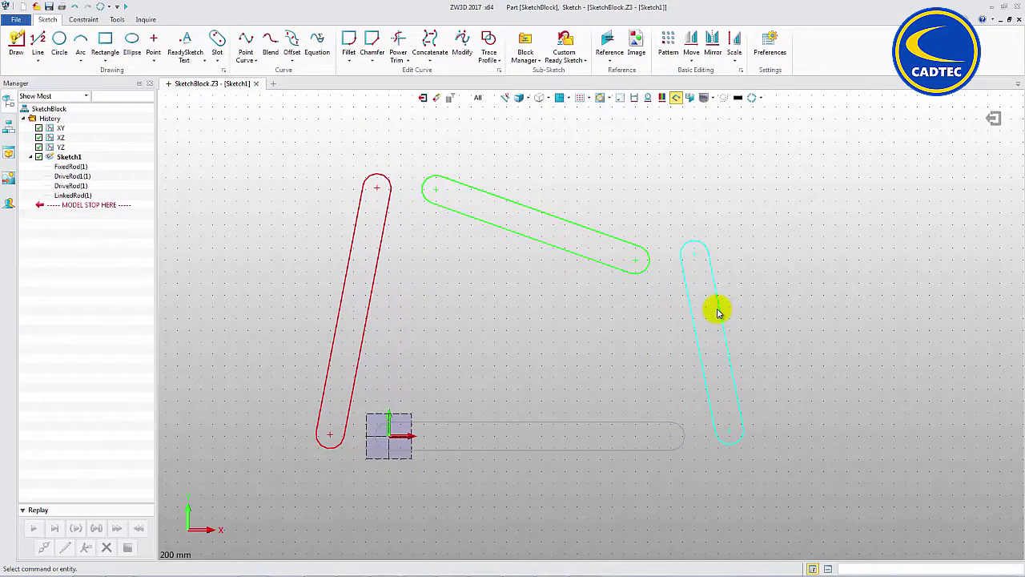
drag(538, 206, 539, 168)
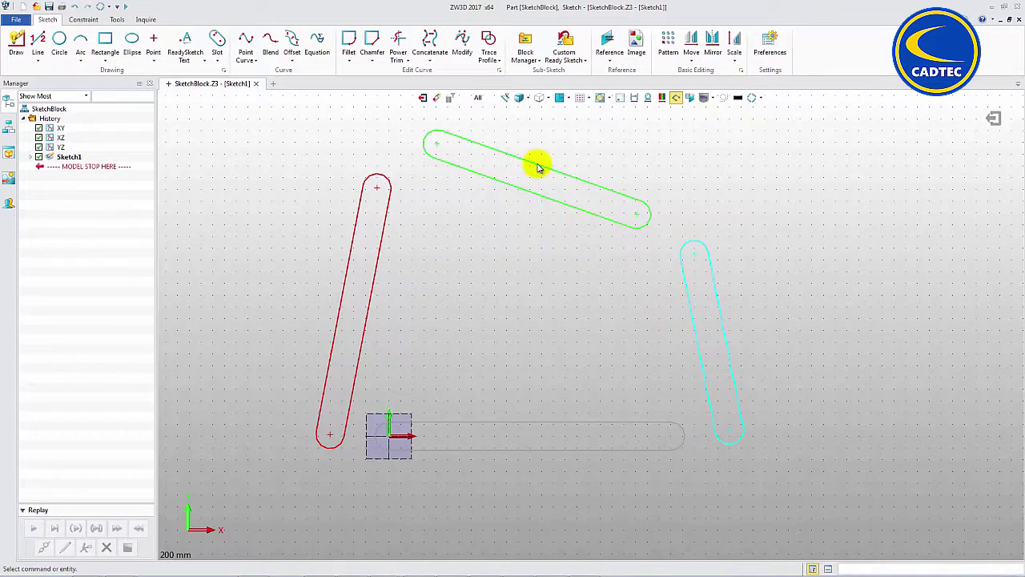
Step: Anchor the grey fixed rod in place
click(83, 19)
click(53, 42)
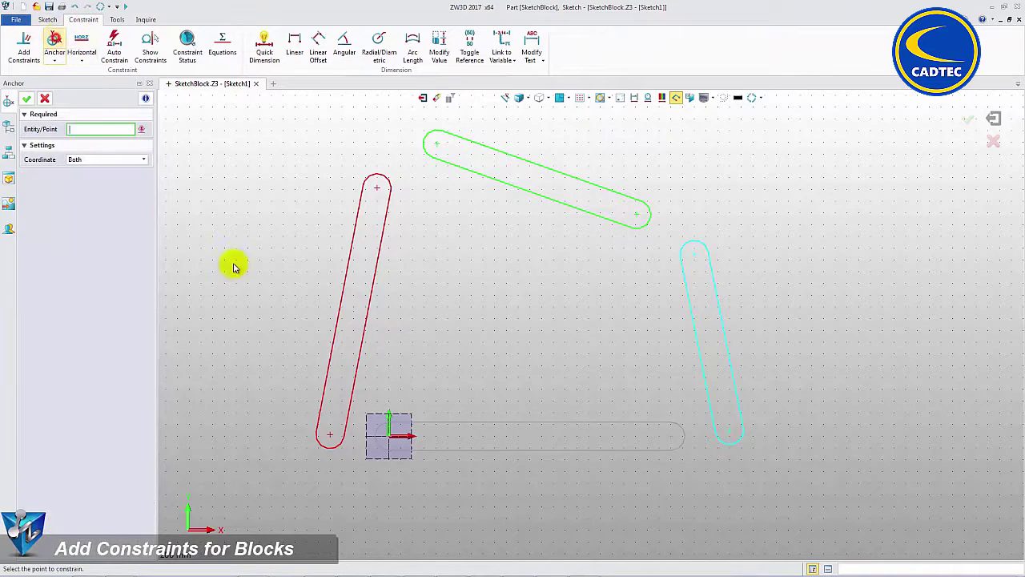
click(526, 420)
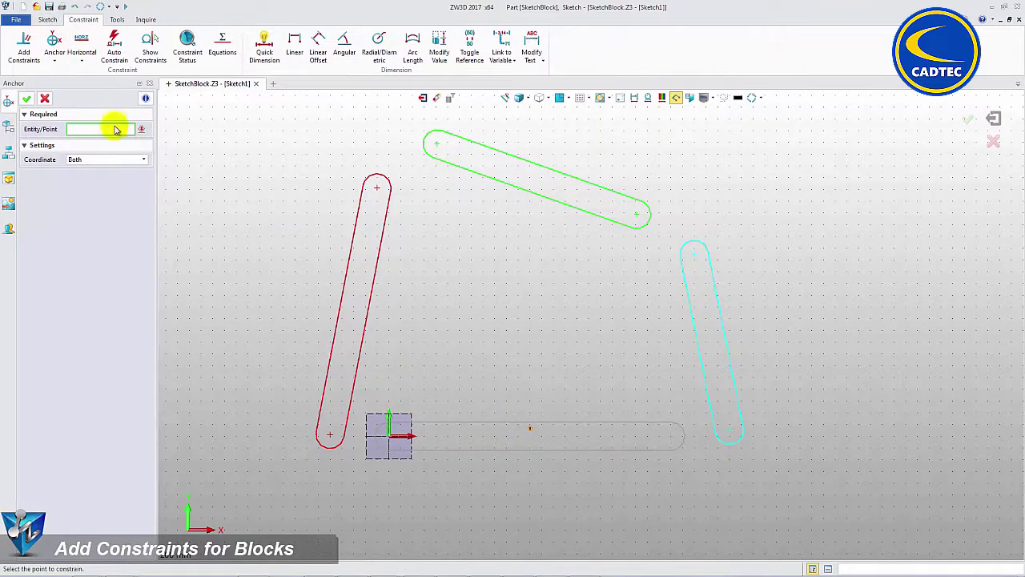
Step: Join the red rod's bottom end to the fixed rod and its top to the green rod
click(25, 45)
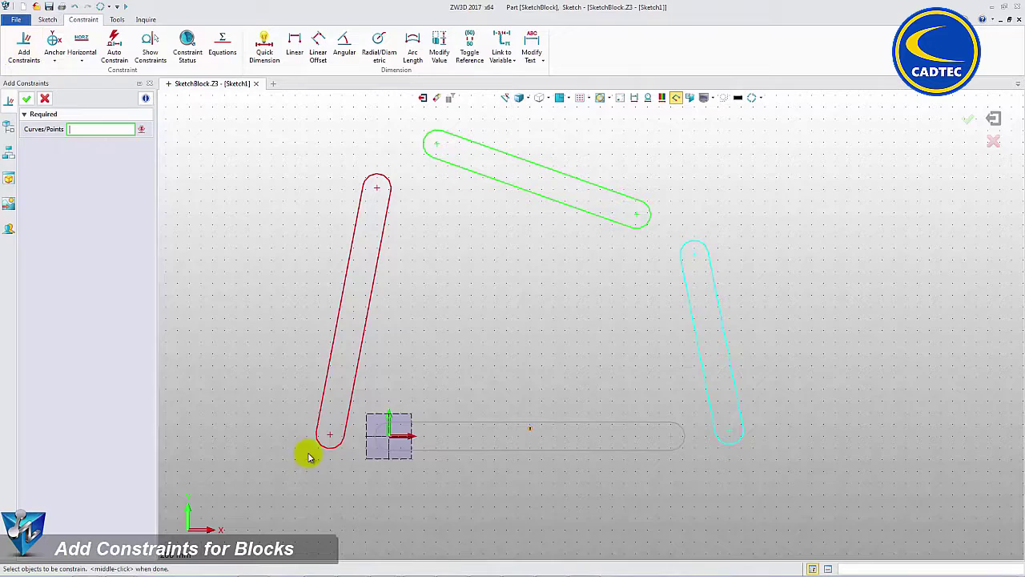
click(333, 449)
click(373, 442)
middle_click(543, 256)
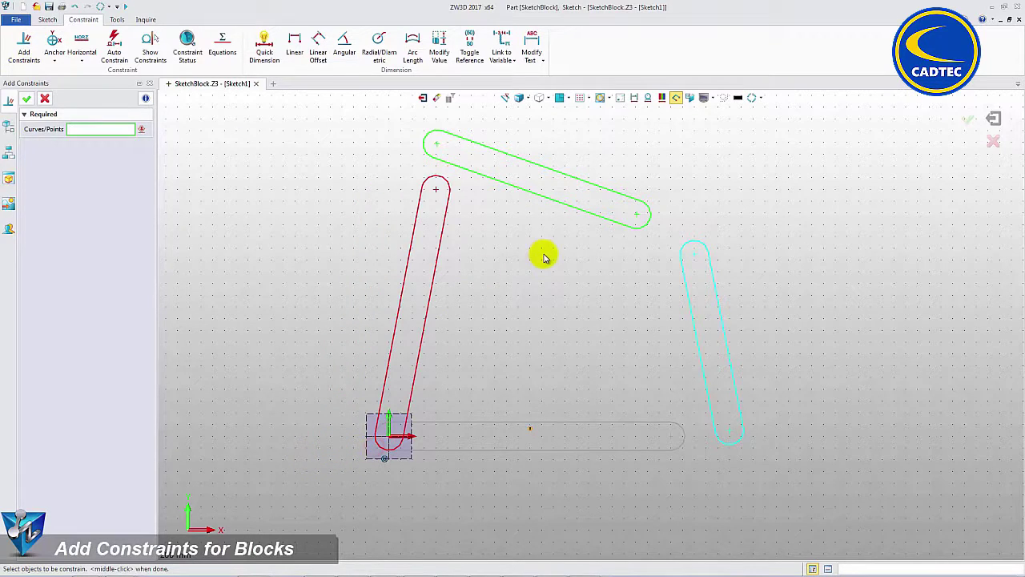
click(447, 179)
click(424, 144)
middle_click(479, 192)
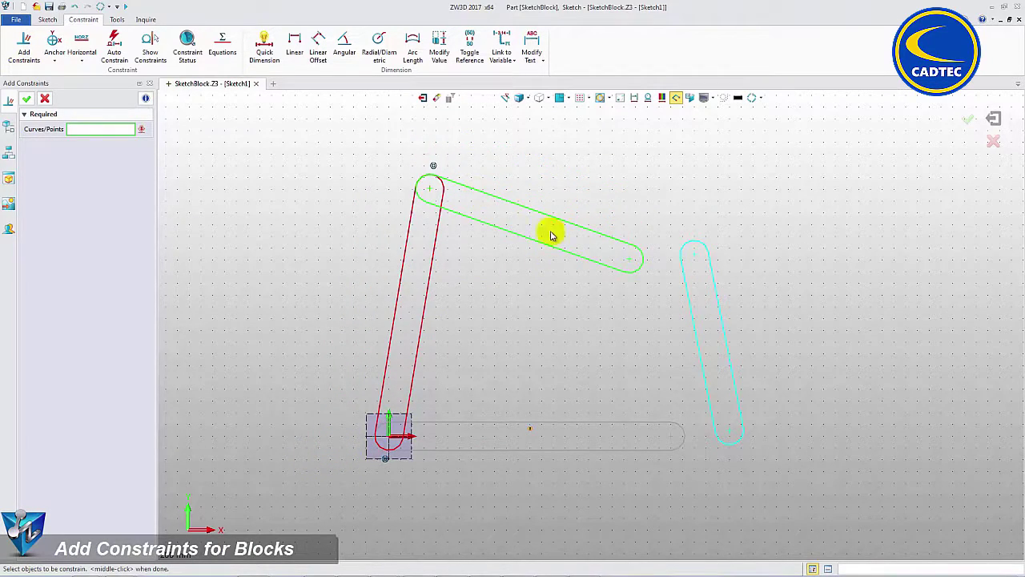
Step: Join the cyan rod's top to the green link's right end and its bottom to the base
click(635, 271)
click(694, 241)
middle_click(794, 259)
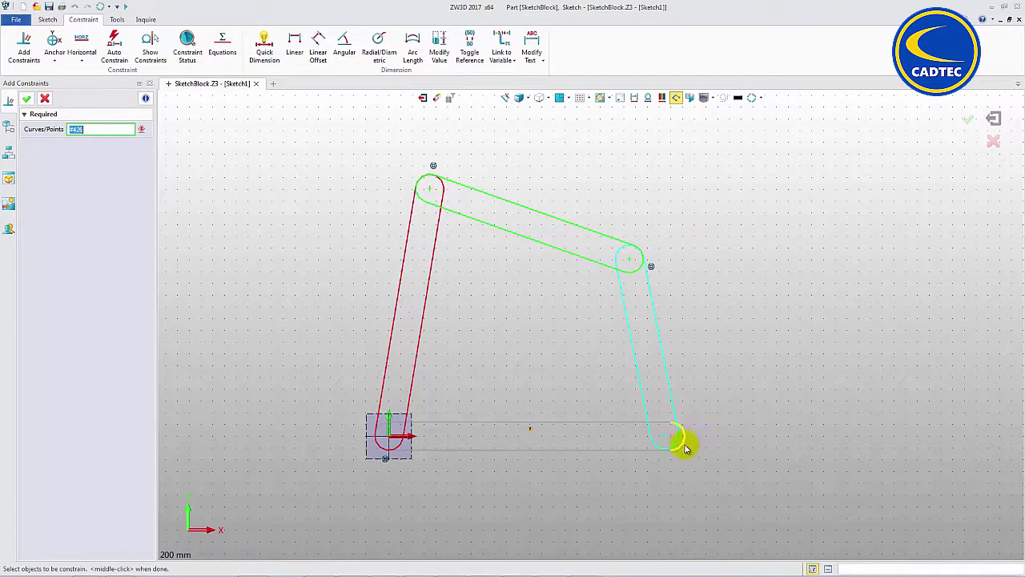
click(682, 446)
middle_click(716, 425)
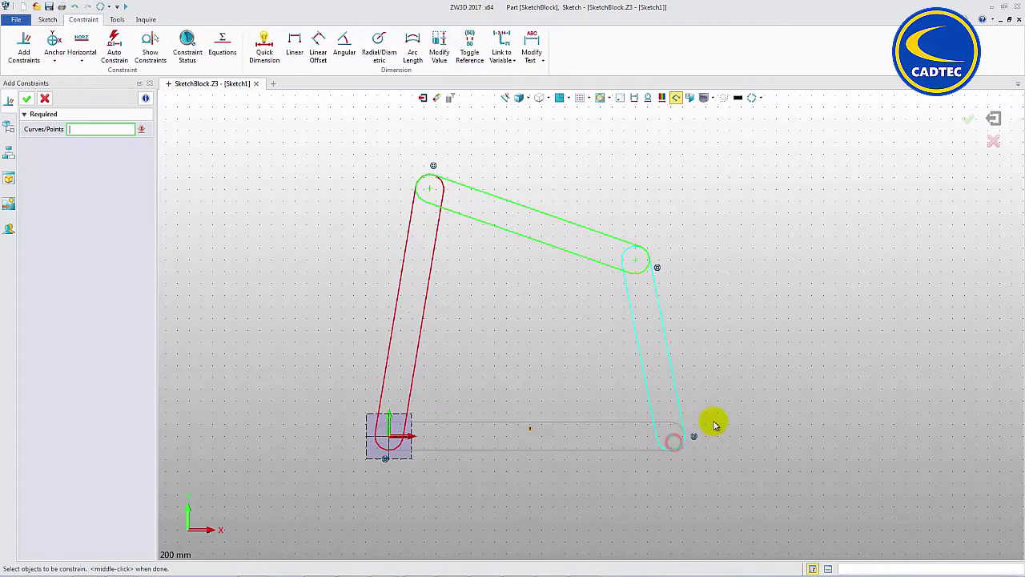
click(45, 98)
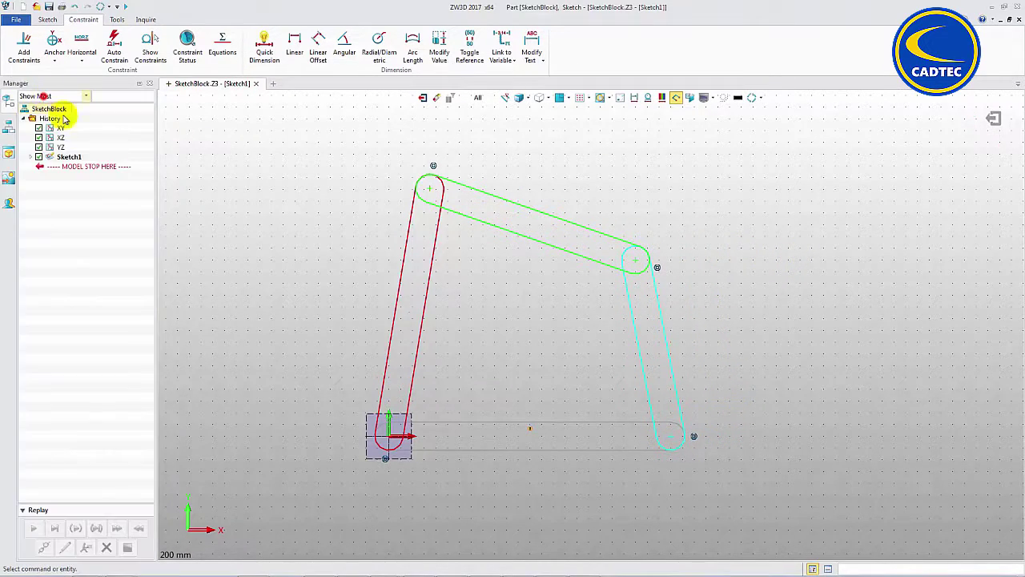
Step: Drag the red rod and stand the cyan rod upright, then bring up the block options
click(423, 317)
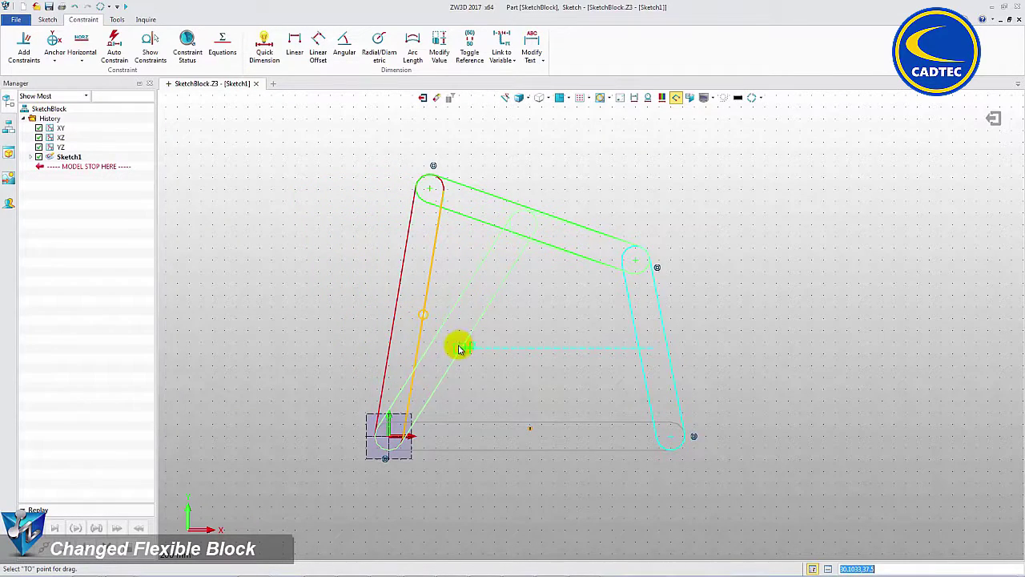
click(542, 349)
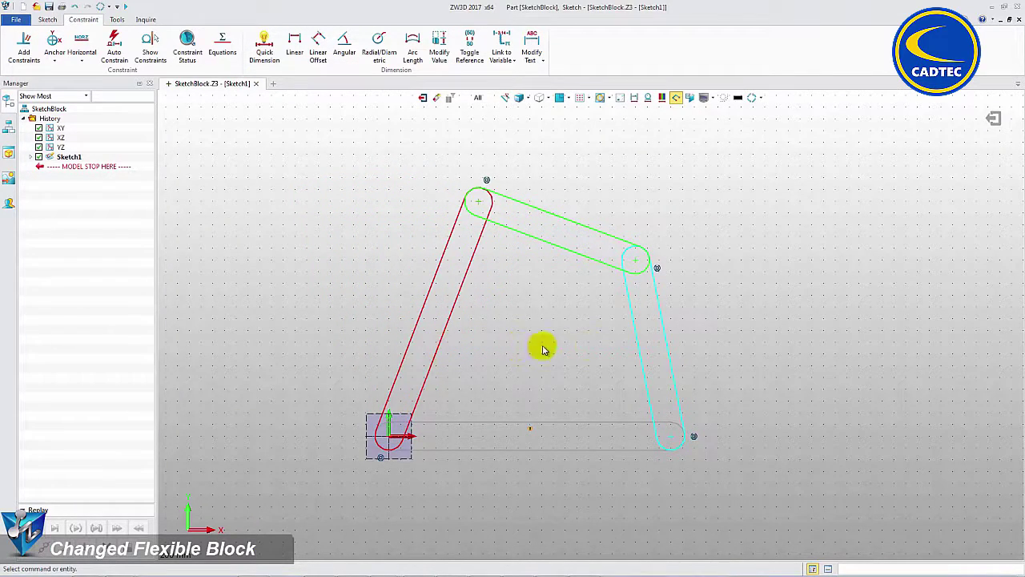
click(663, 343)
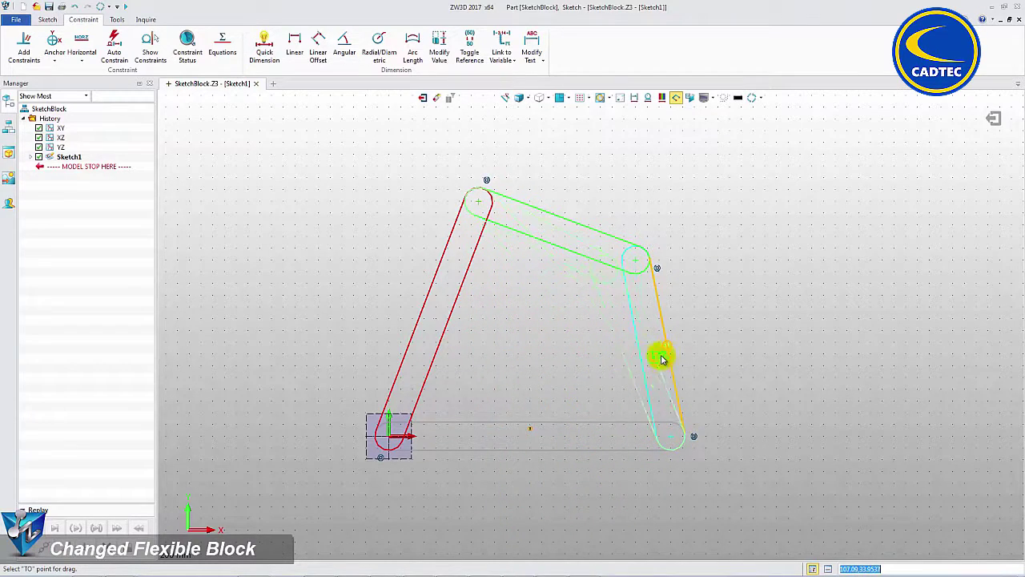
click(685, 350)
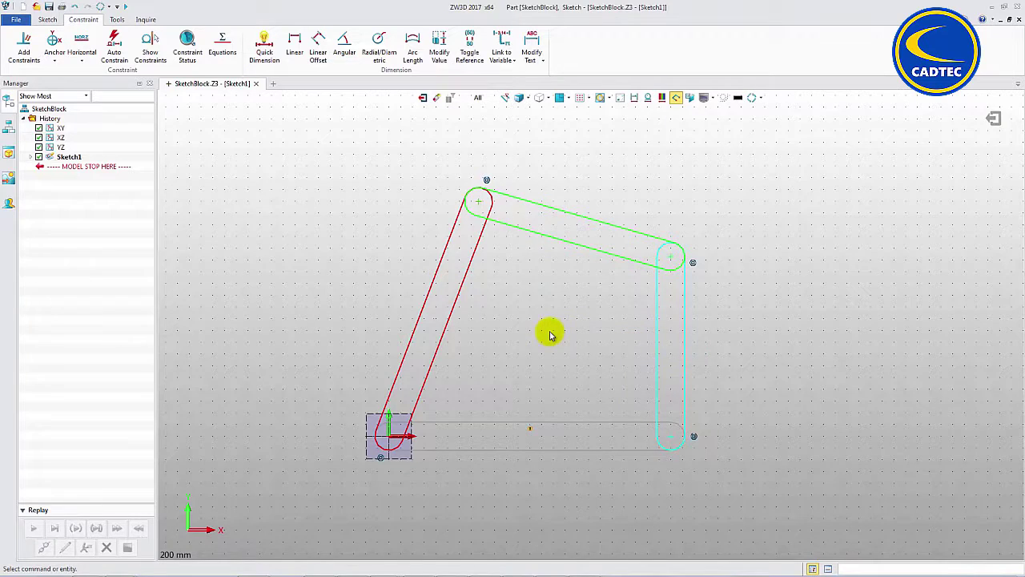
click(47, 19)
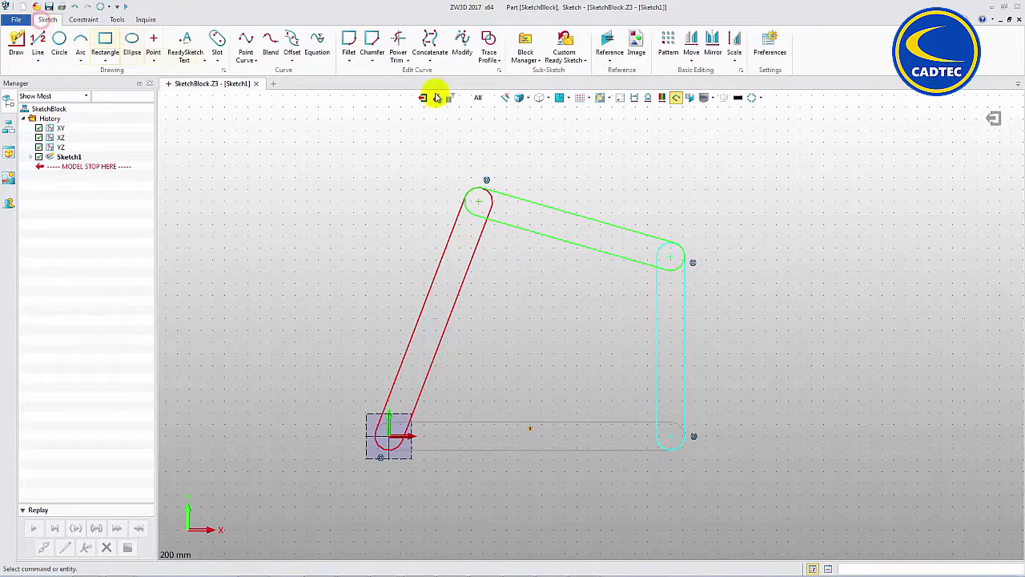
click(524, 62)
Step: Change the green LinkedRod from a flexible block to a rigid block
click(589, 117)
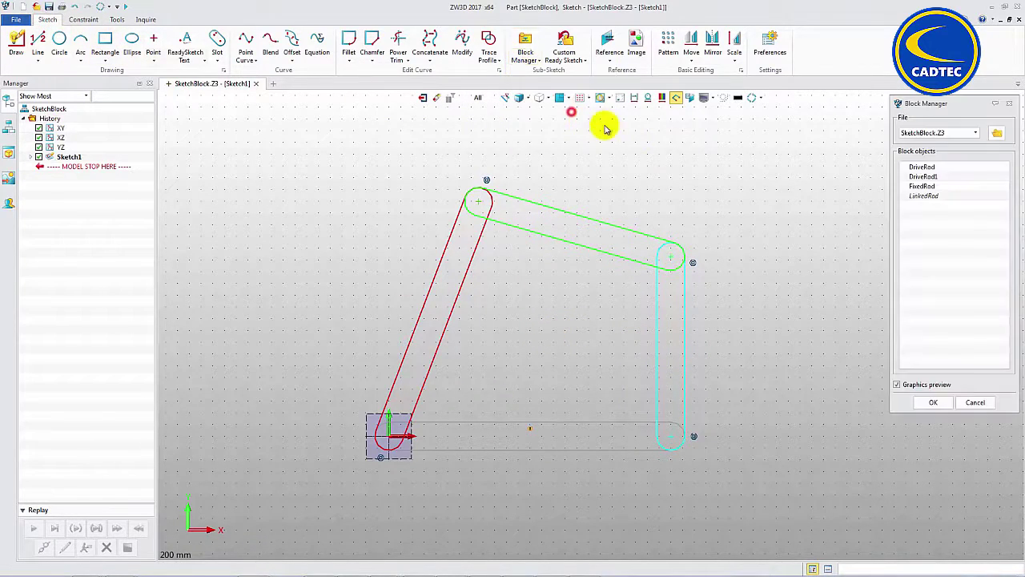
click(925, 197)
right_click(925, 197)
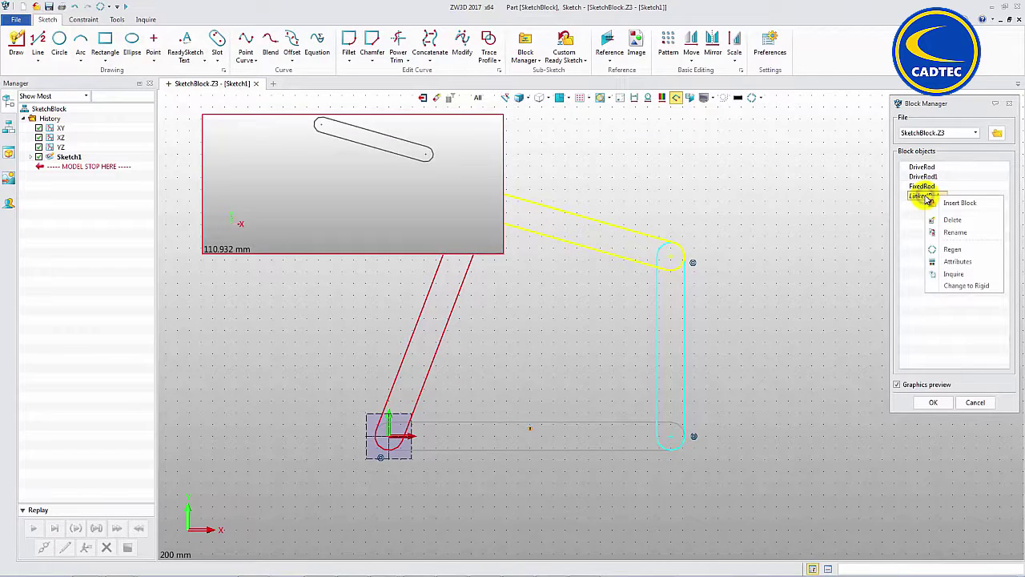
click(748, 251)
right_click(624, 229)
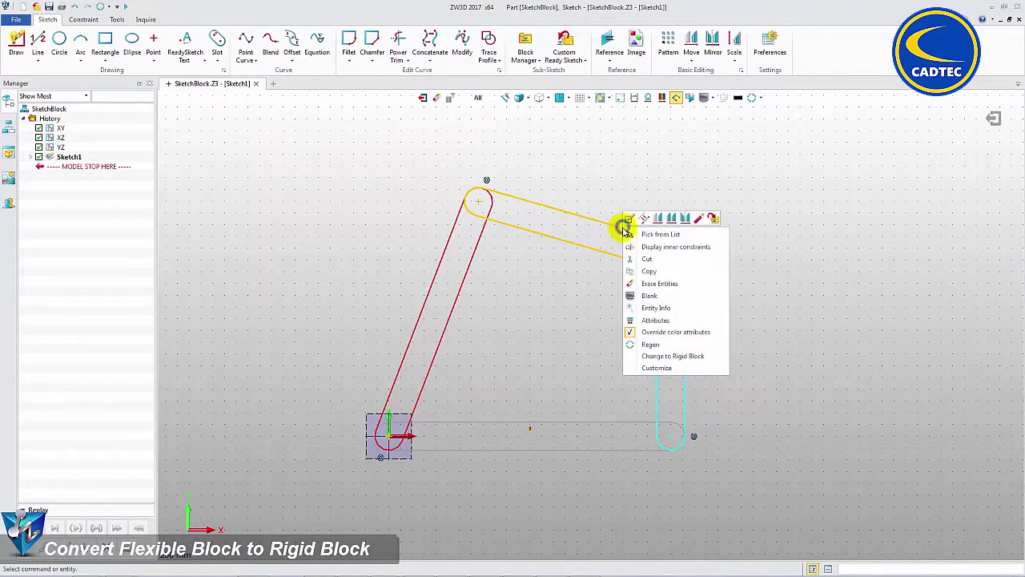
click(673, 356)
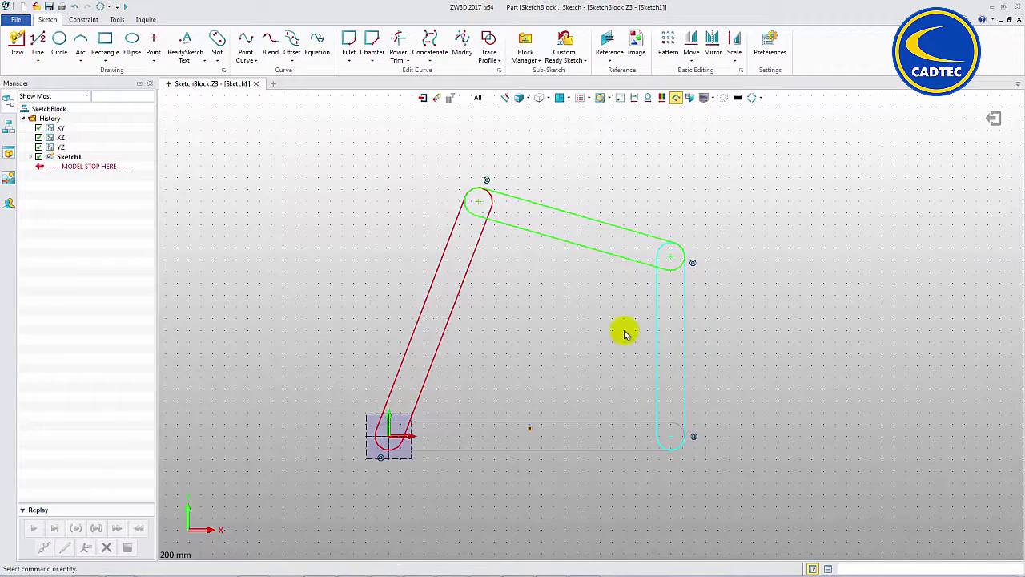
Step: Inside the red DriveRod1 block, dimension the end centres to 75 to shorten it
double_click(462, 282)
click(83, 19)
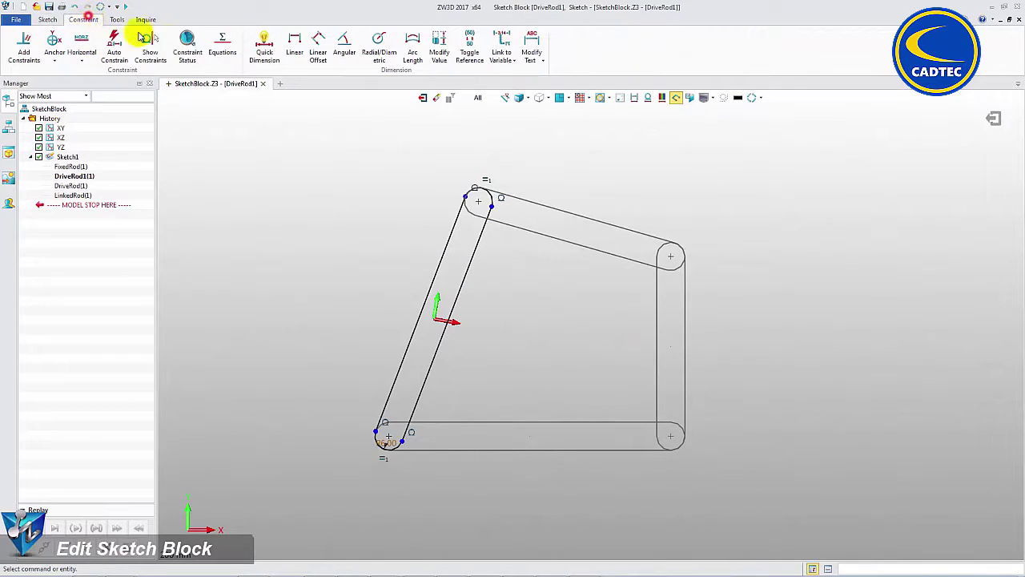
click(296, 42)
click(107, 133)
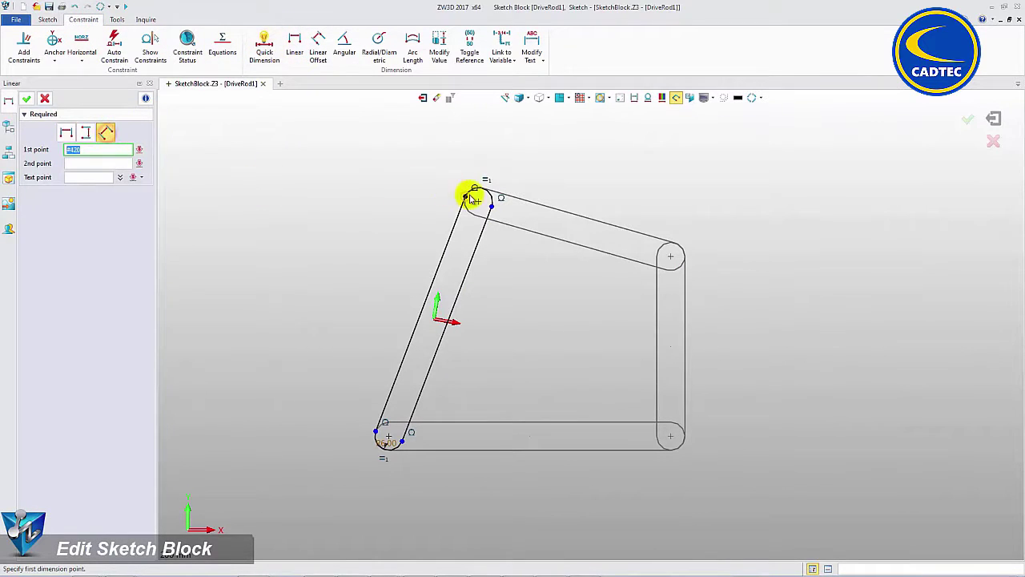
click(477, 200)
click(388, 436)
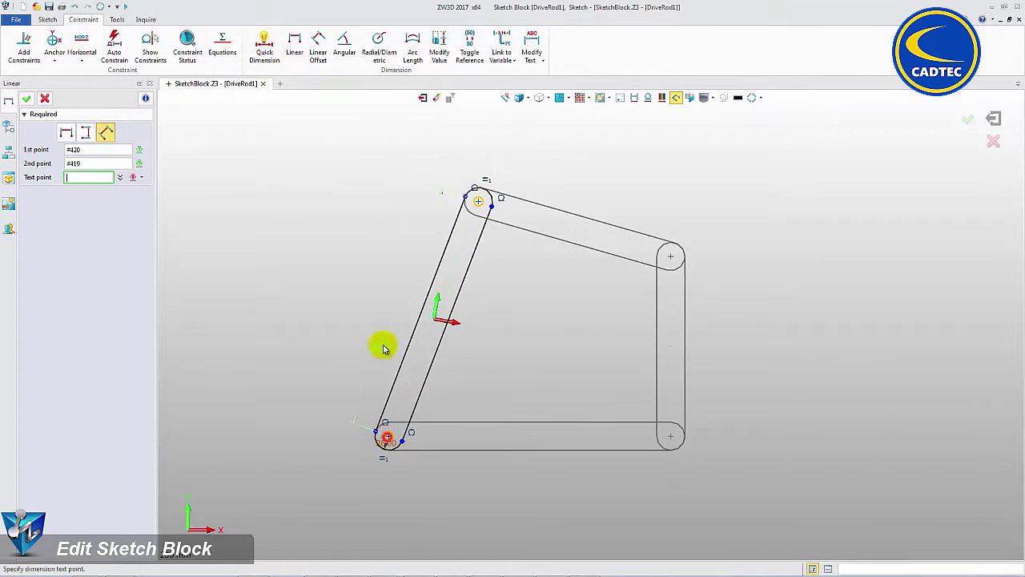
click(384, 294)
text(75)
key(Return)
click(423, 97)
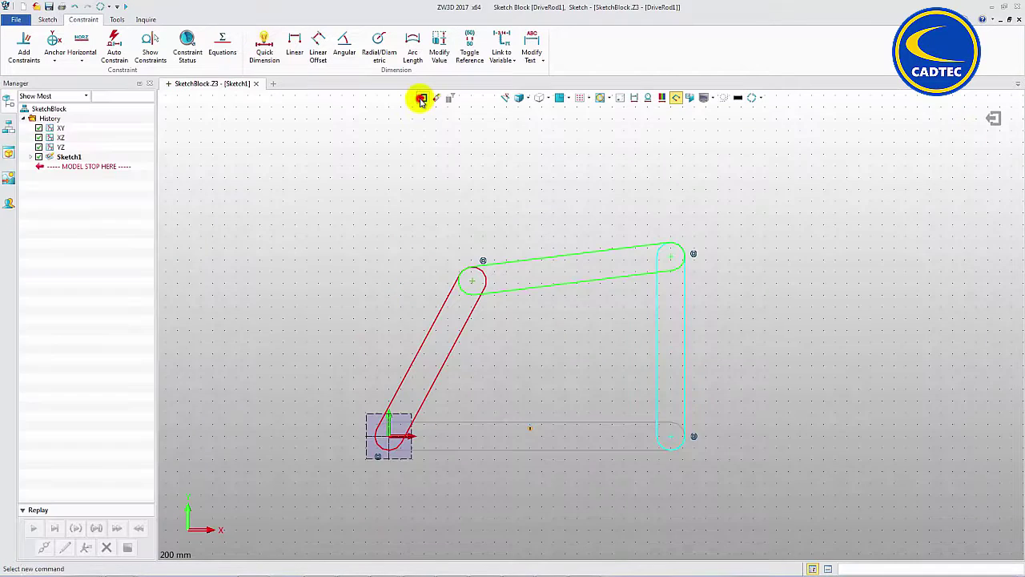
Step: Inside the LinkedRod block, dimension the distance between its end points to 88
double_click(540, 259)
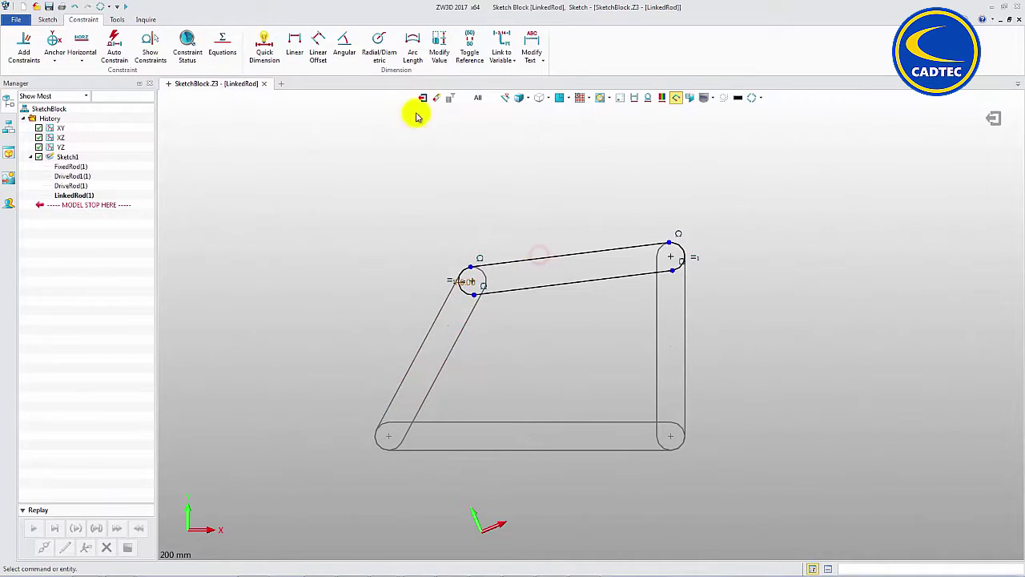
click(294, 47)
click(474, 280)
click(665, 256)
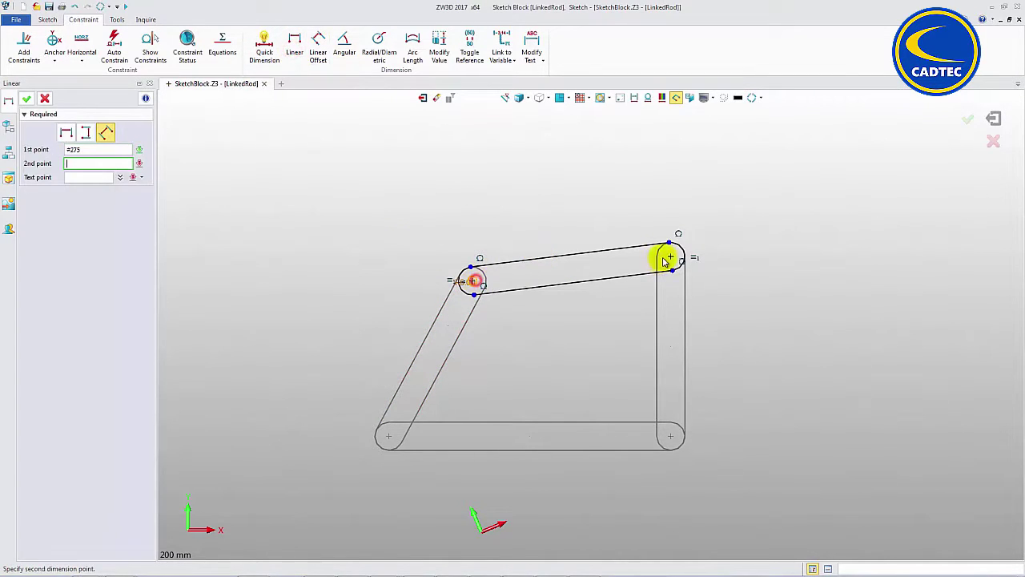
click(571, 232)
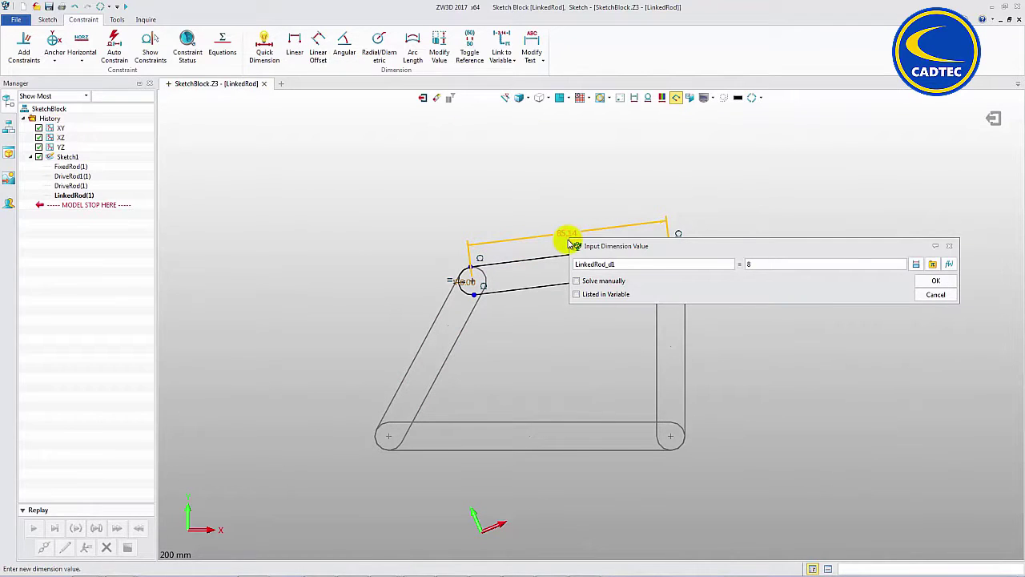
text(88)
key(Return)
click(423, 97)
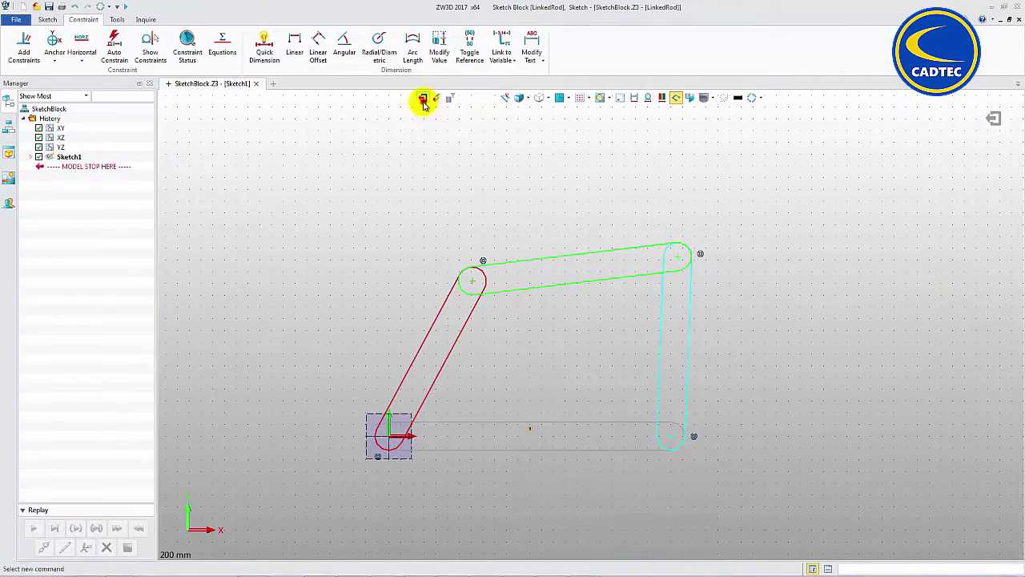
Step: Inside the cyan DriveRod block, dimension the end centres 60 apart
double_click(658, 345)
click(296, 40)
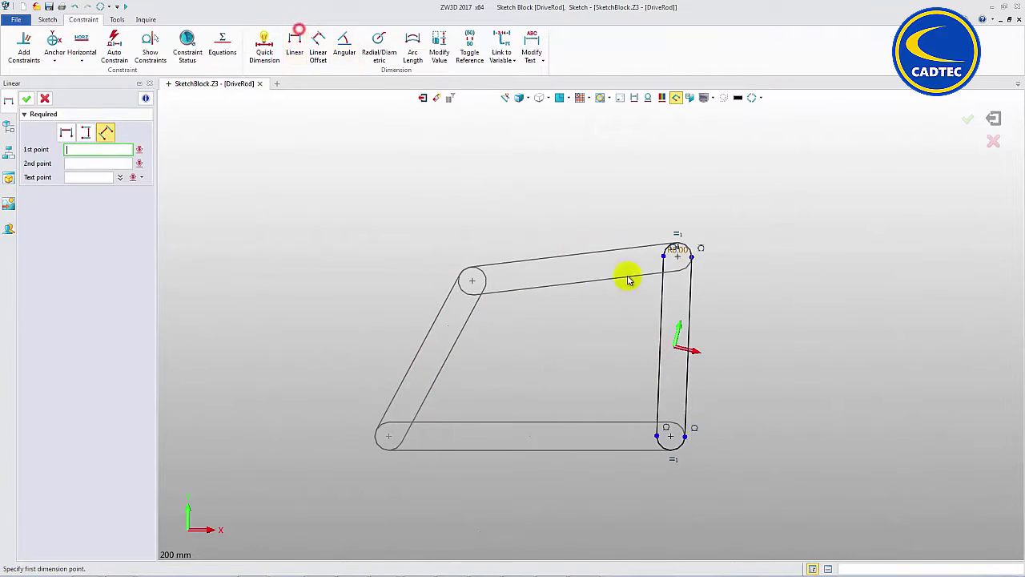
click(678, 253)
click(670, 436)
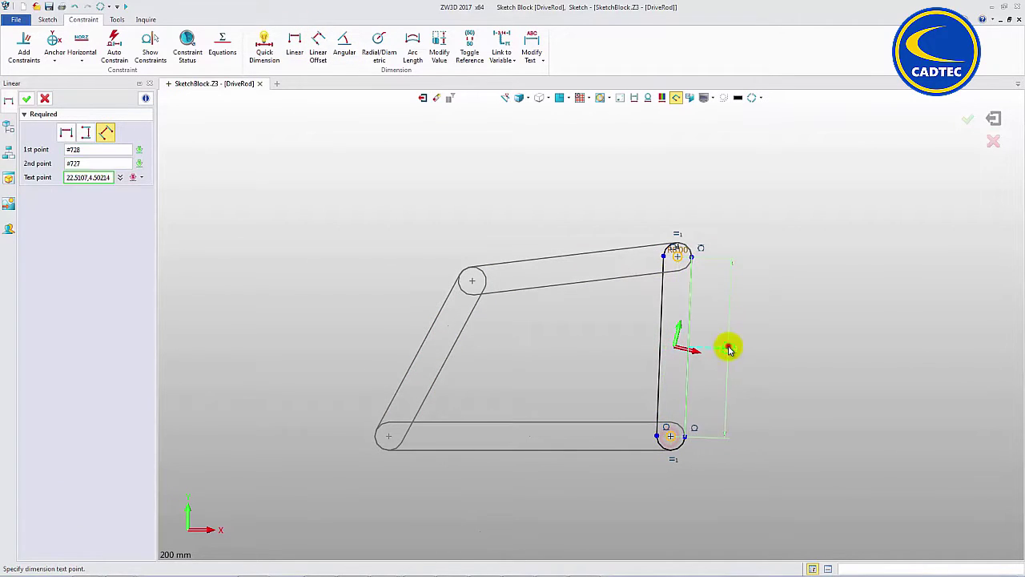
click(728, 346)
key(Return)
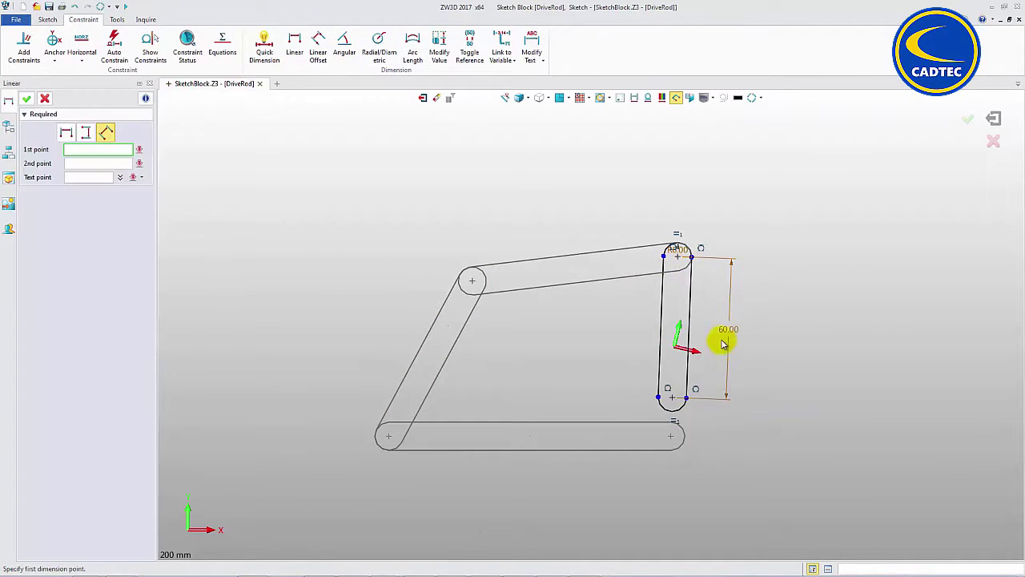
click(423, 98)
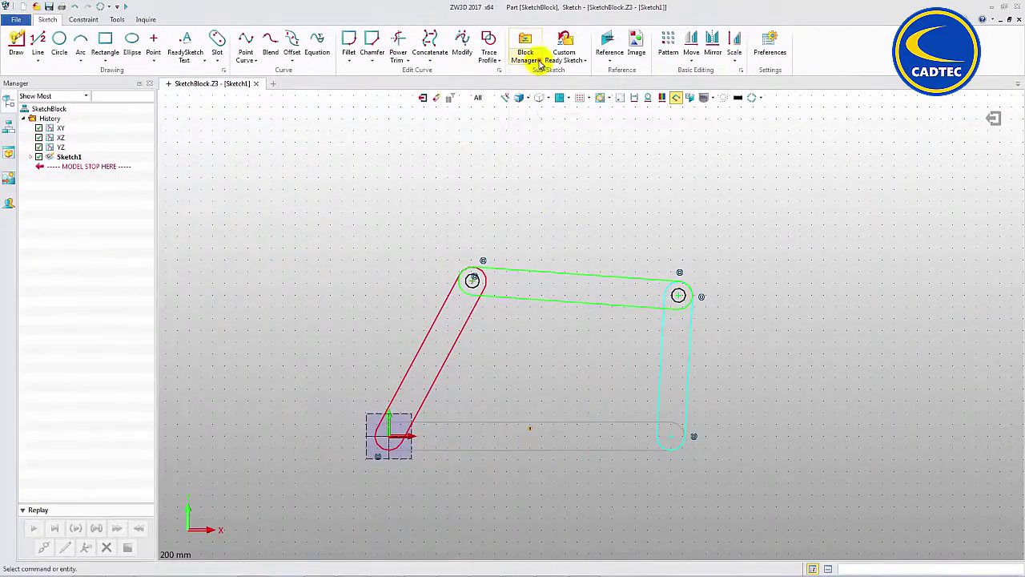
Step: Add the pivot circles at the green link's ends to the LinkedRod(1) block
click(538, 61)
click(563, 134)
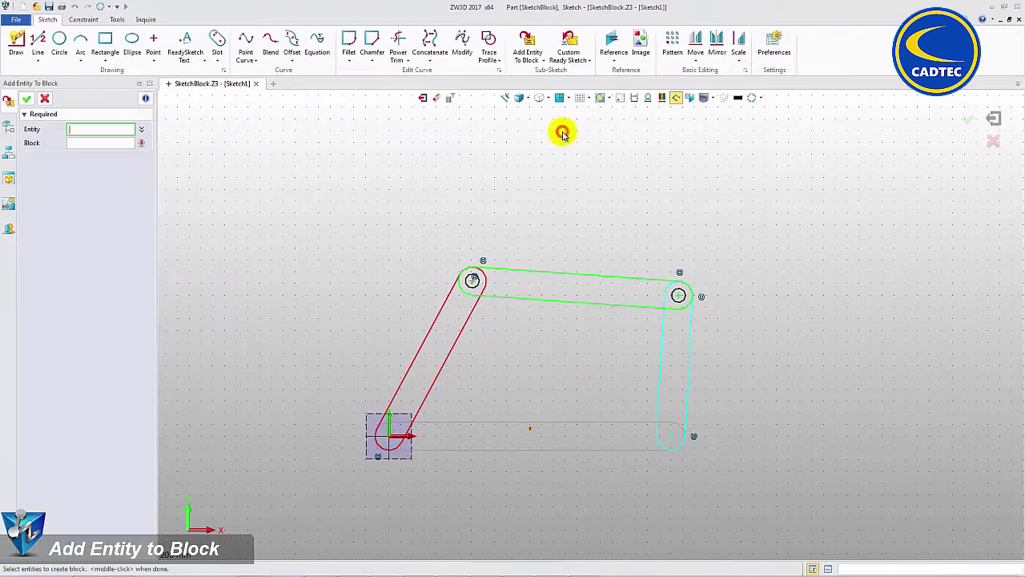
click(479, 294)
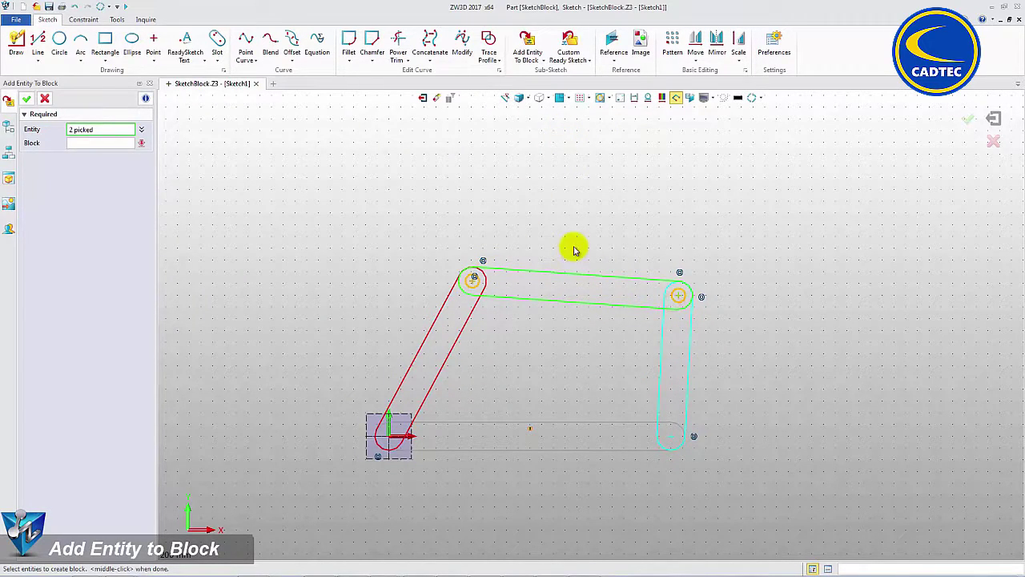
middle_click(584, 273)
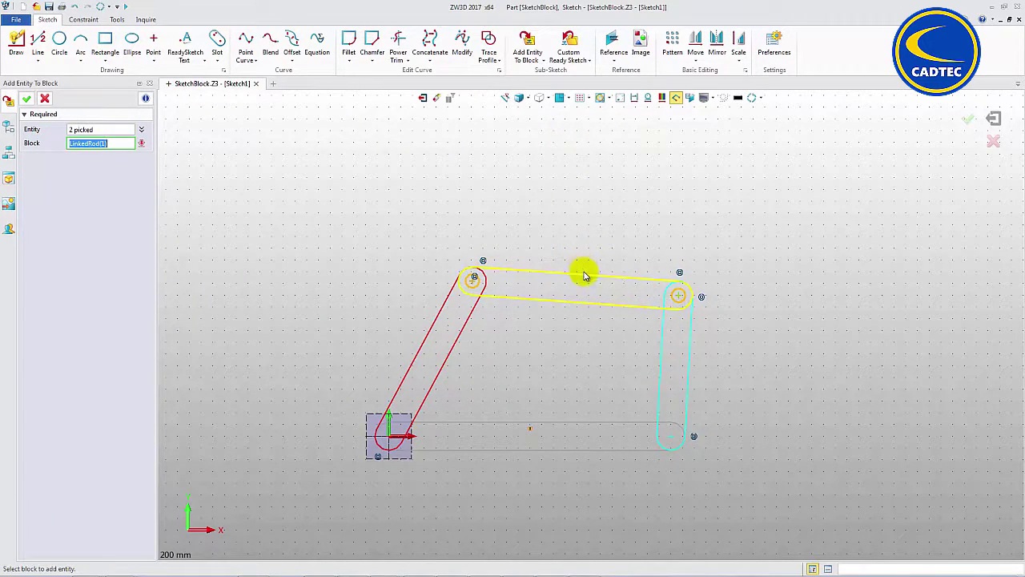
click(26, 101)
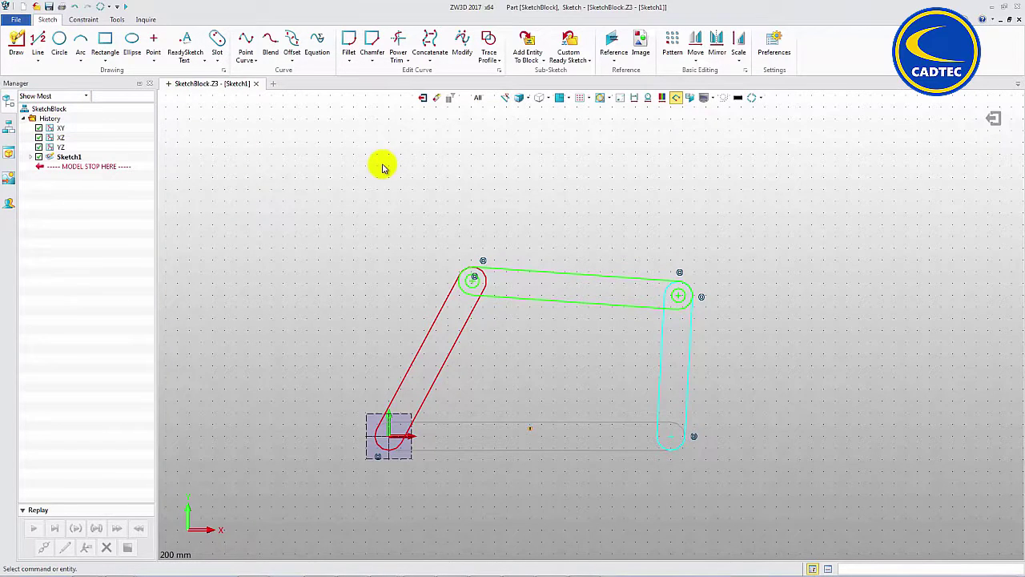
click(527, 60)
Step: Review DriveRod, FixedRod and LinkedRod in Block Manager, then drag LinkedRod to flex the linkage
click(553, 112)
click(925, 196)
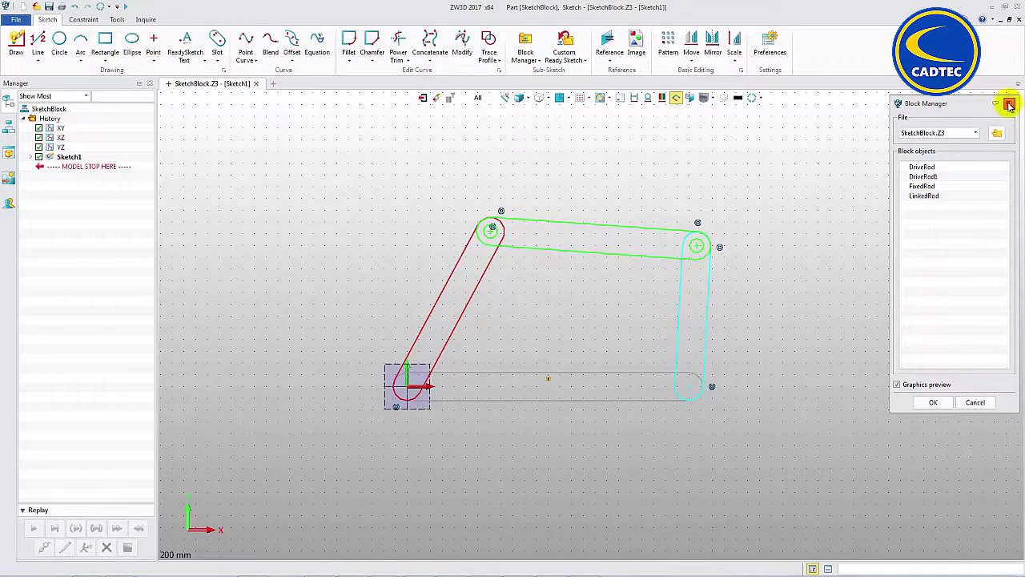
click(1010, 104)
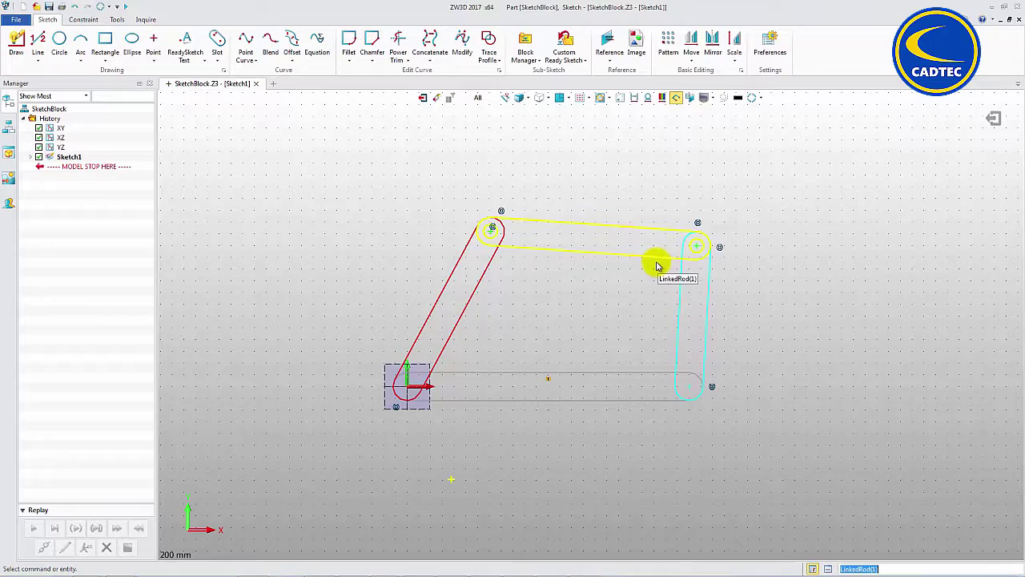
click(601, 227)
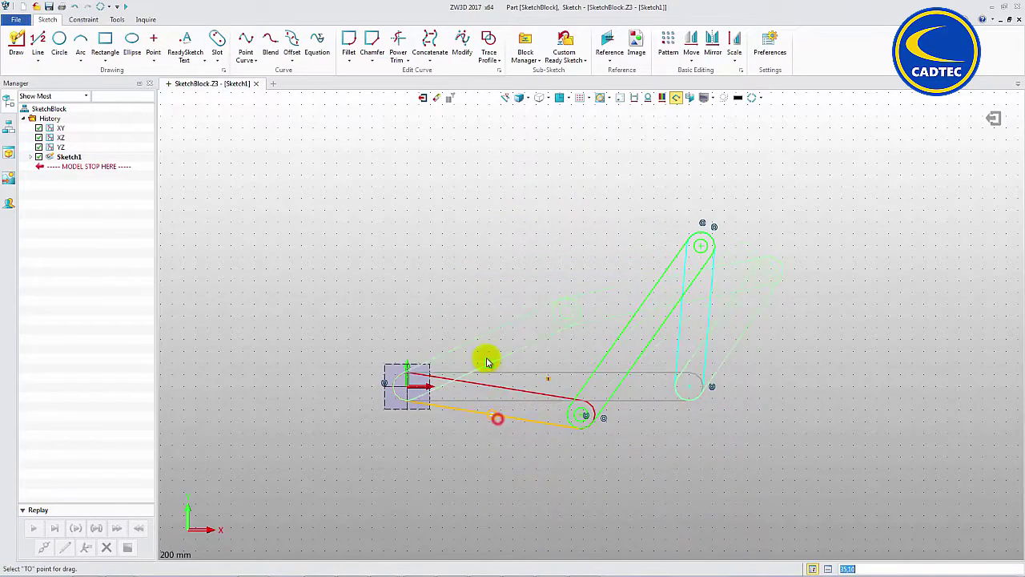
Step: Turn the whole linkage into a flexible block named FourBarLinkage
click(457, 253)
drag(361, 160, 746, 439)
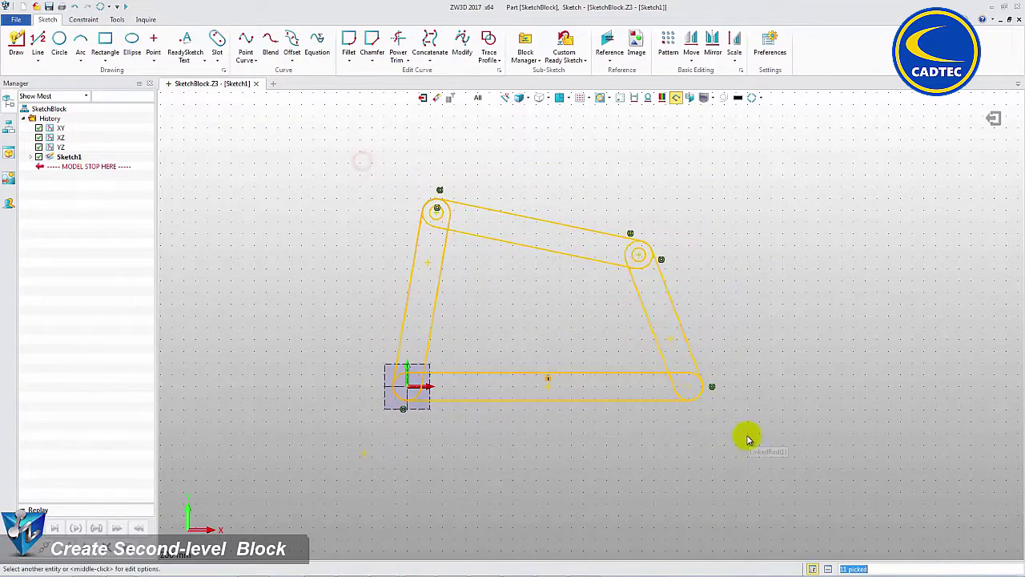
right_click(687, 342)
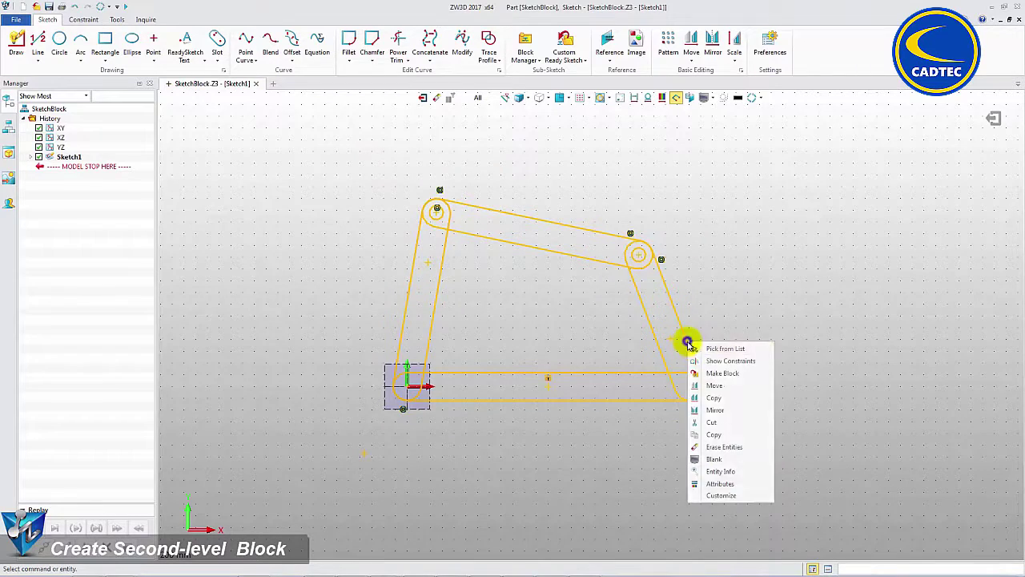
click(720, 373)
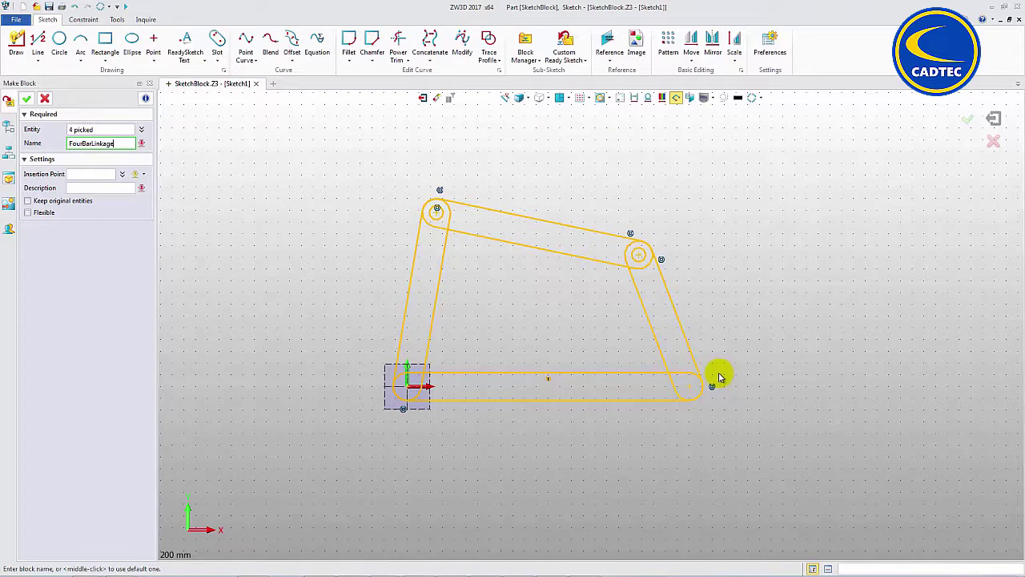
click(32, 214)
click(26, 99)
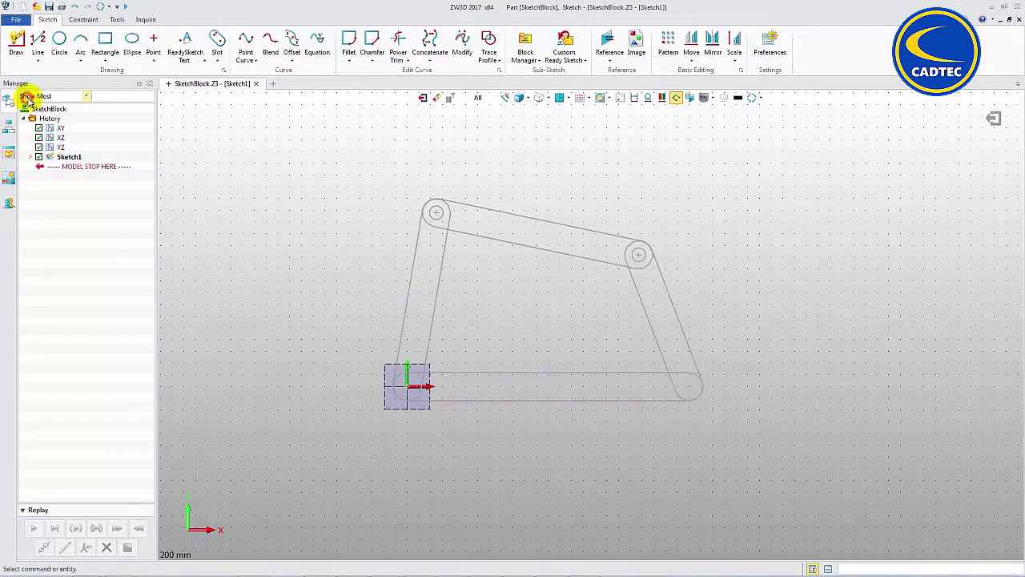
Step: Create the standalone sketch Sketch001 and insert the FourBarLinkage block into it
click(171, 88)
click(593, 382)
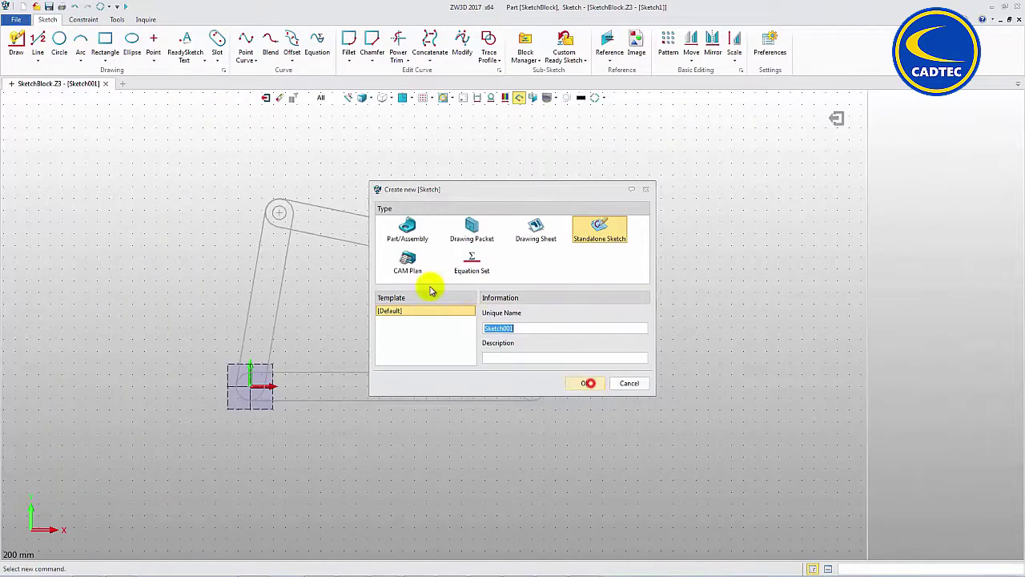
click(540, 62)
click(553, 95)
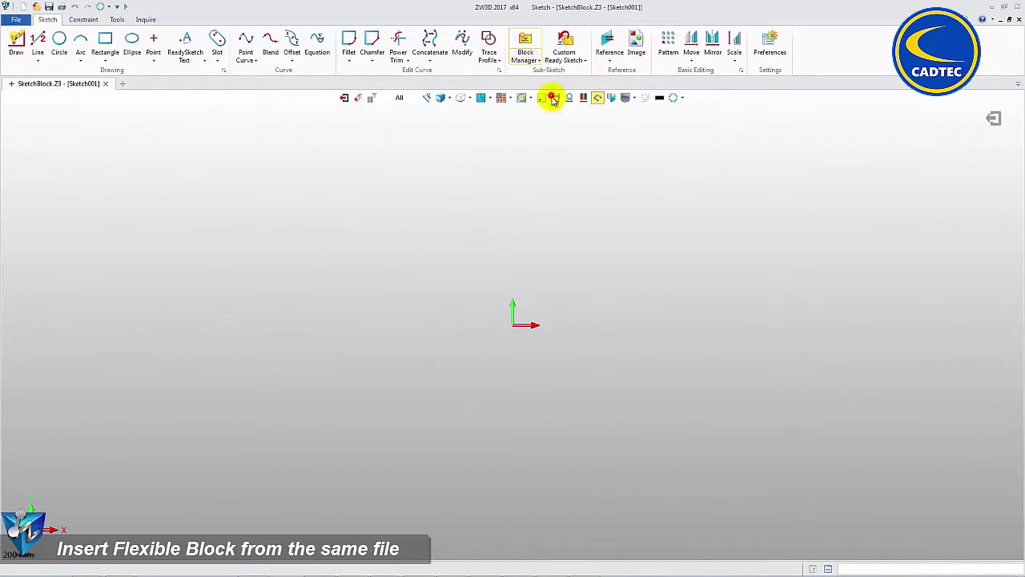
click(941, 217)
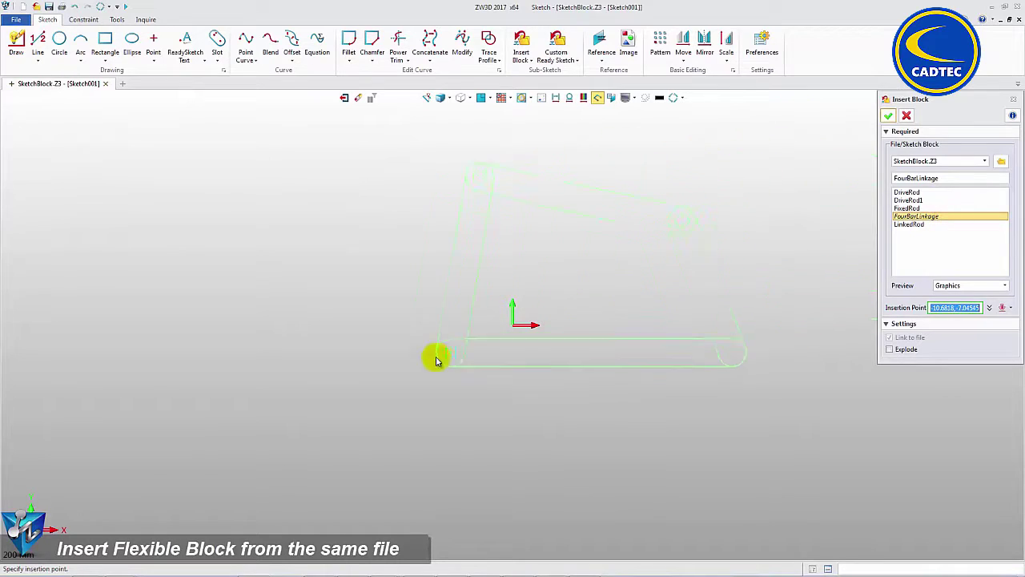
click(378, 389)
Step: Make the linkage's lower-left pivot coincident with the origin and constrain the bottom rod's right pivot
click(83, 19)
click(24, 44)
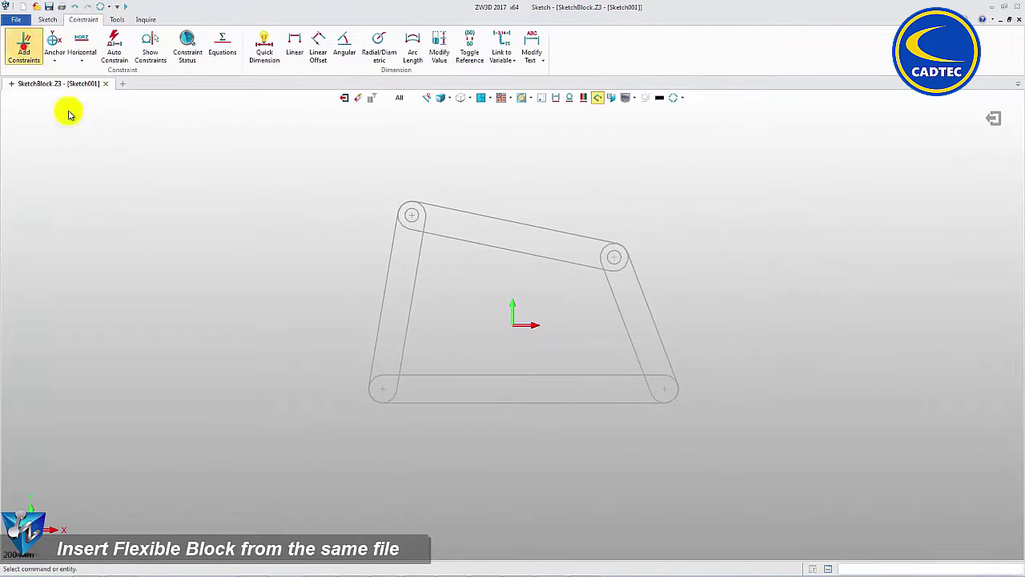
click(380, 389)
click(510, 327)
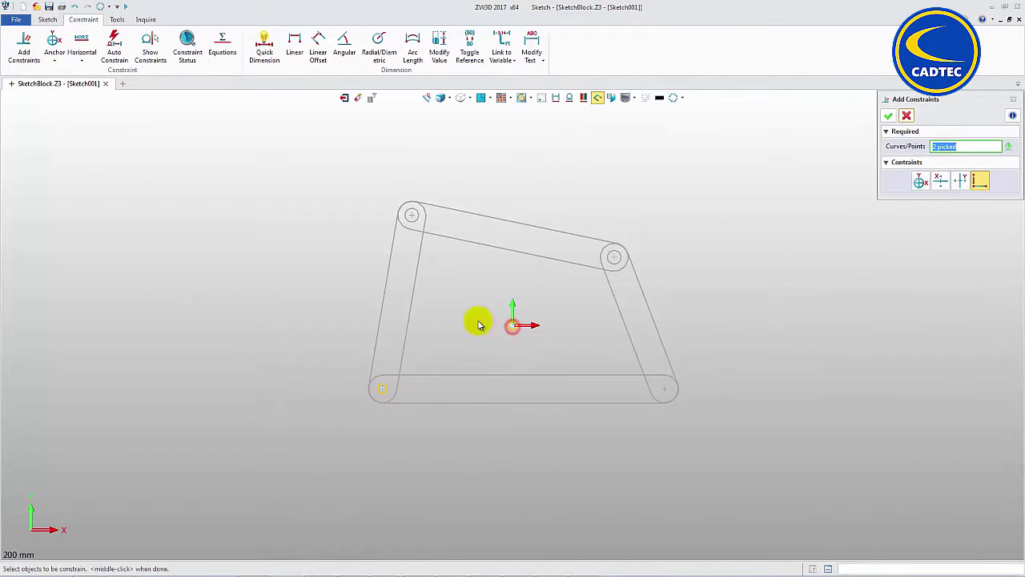
click(533, 329)
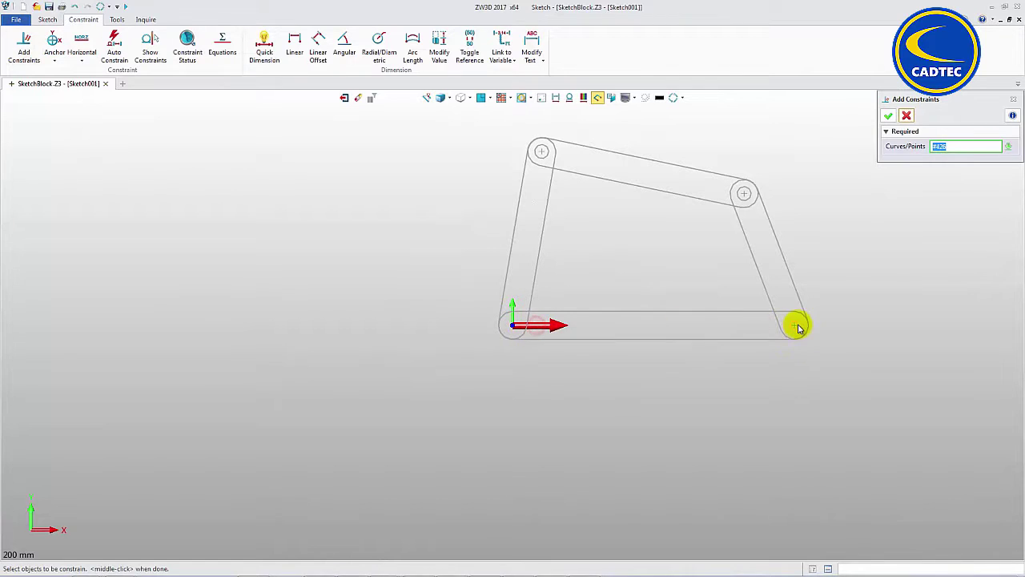
click(797, 323)
Step: Accept the constraints and flex the linkage by dragging its left link
right_drag(726, 387, 531, 438)
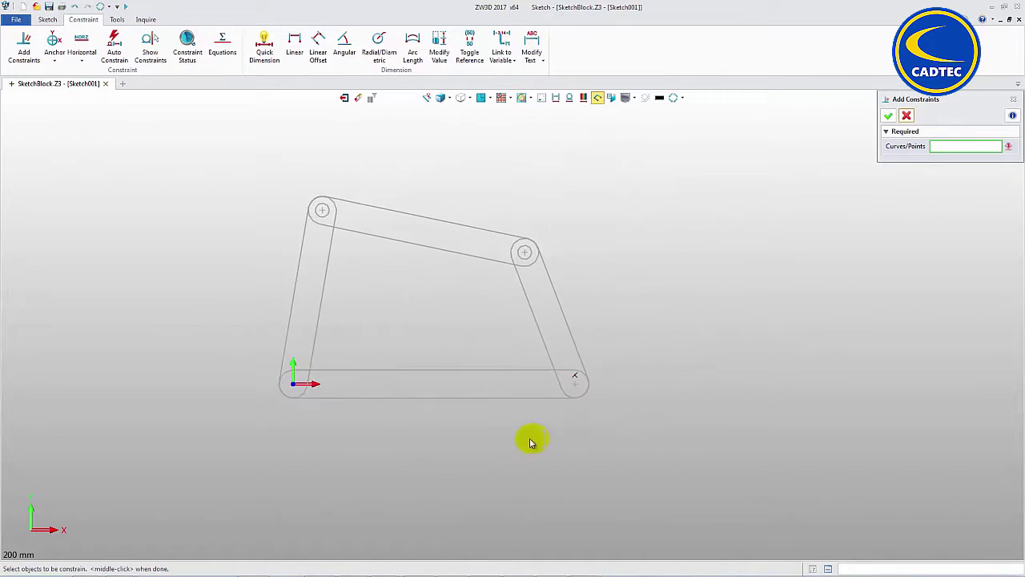
click(889, 115)
drag(318, 293, 337, 245)
middle_drag(370, 307, 386, 305)
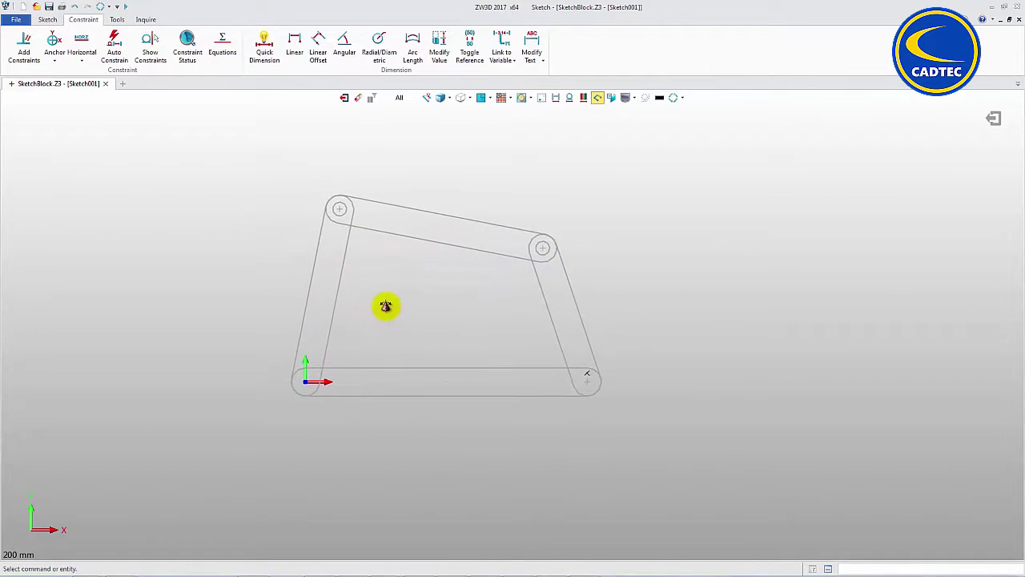
Step: Create Block.Z3 and insert the FourBarLinkage block from SketchBlock.Z3
click(123, 83)
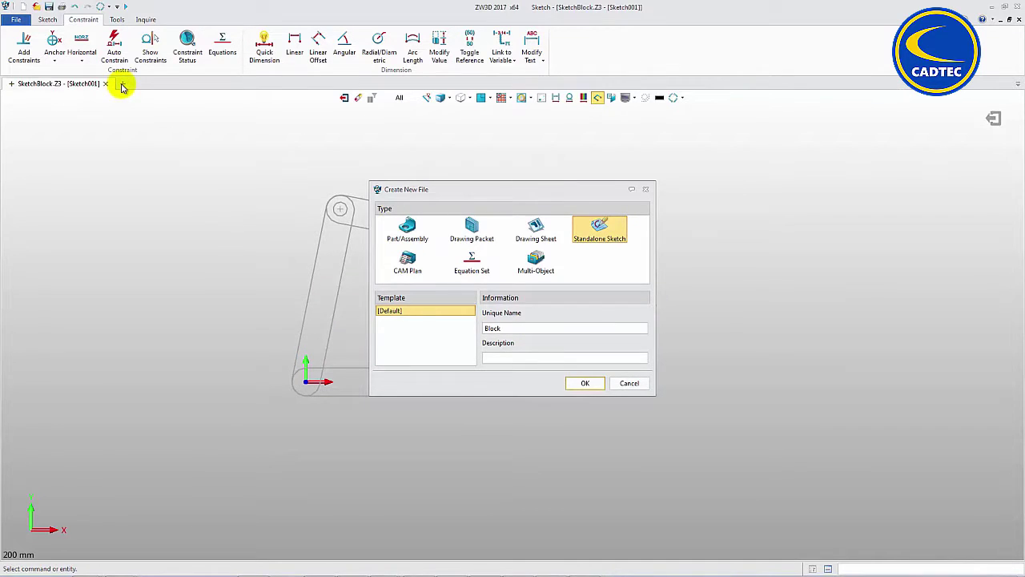
key(Return)
click(46, 18)
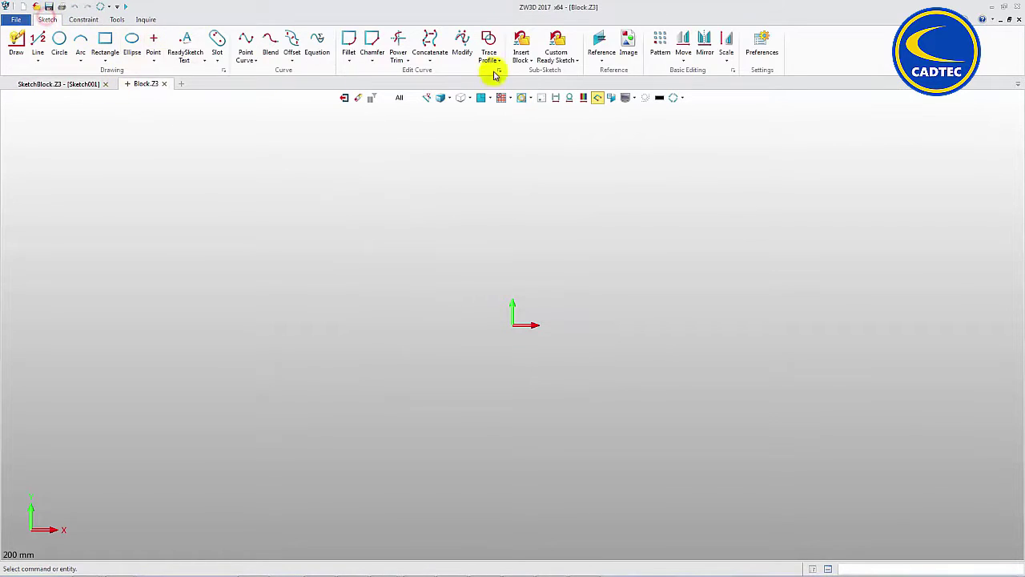
click(521, 53)
click(545, 95)
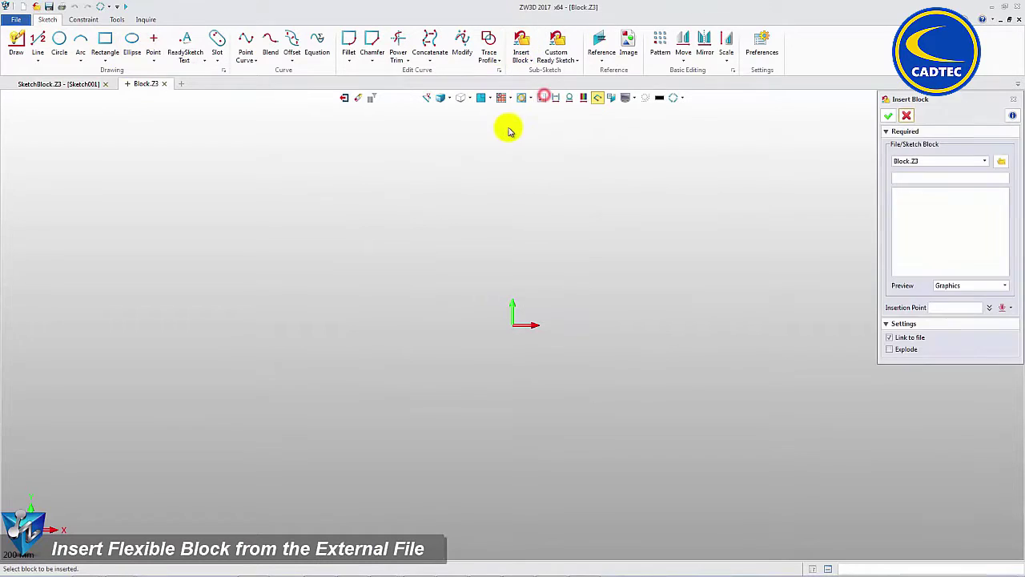
click(954, 160)
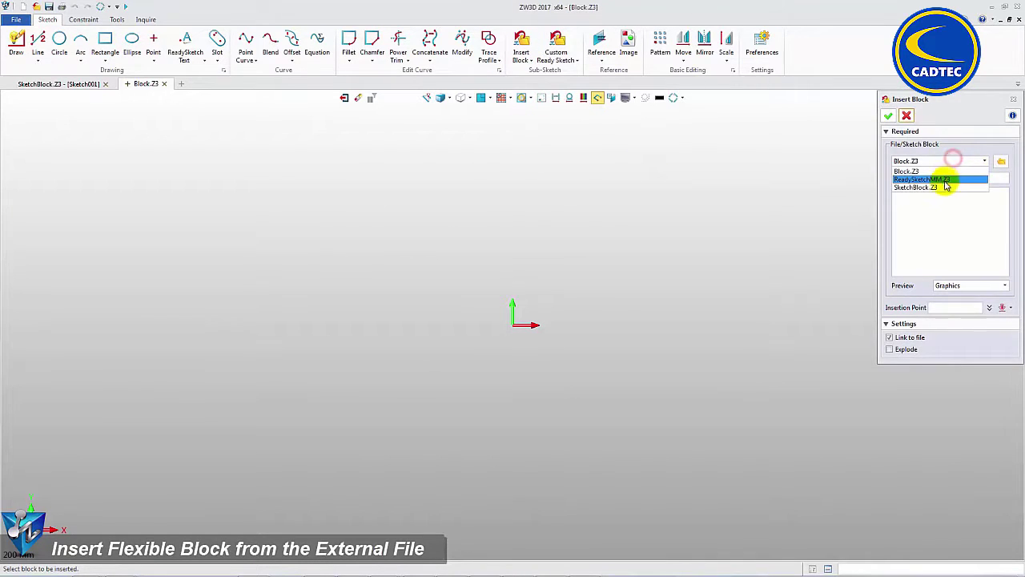
click(943, 184)
click(920, 216)
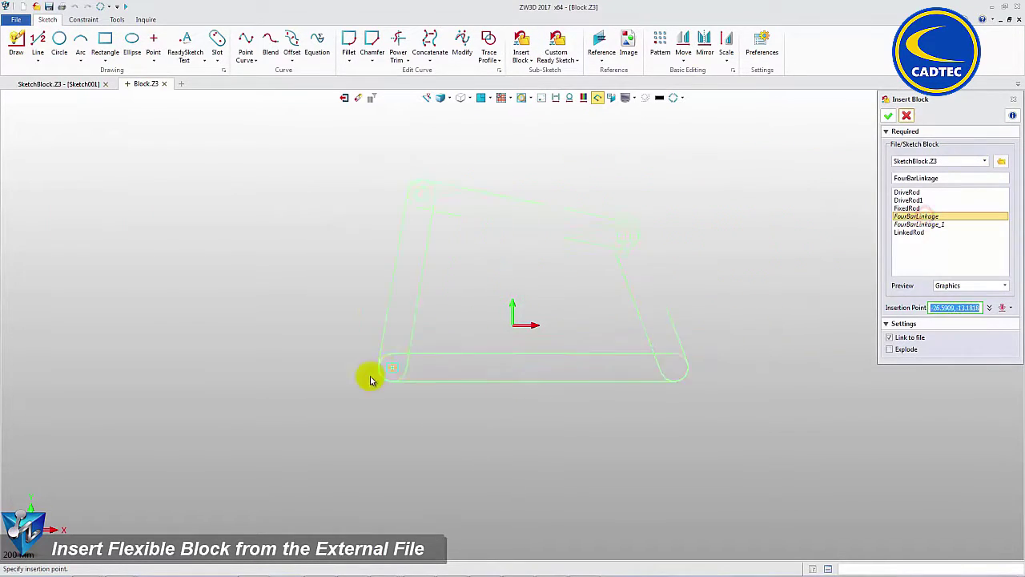
click(361, 385)
Step: Pin the lower-left pivot to the origin, constrain the right pivot, then flex the linkage
click(83, 19)
click(24, 49)
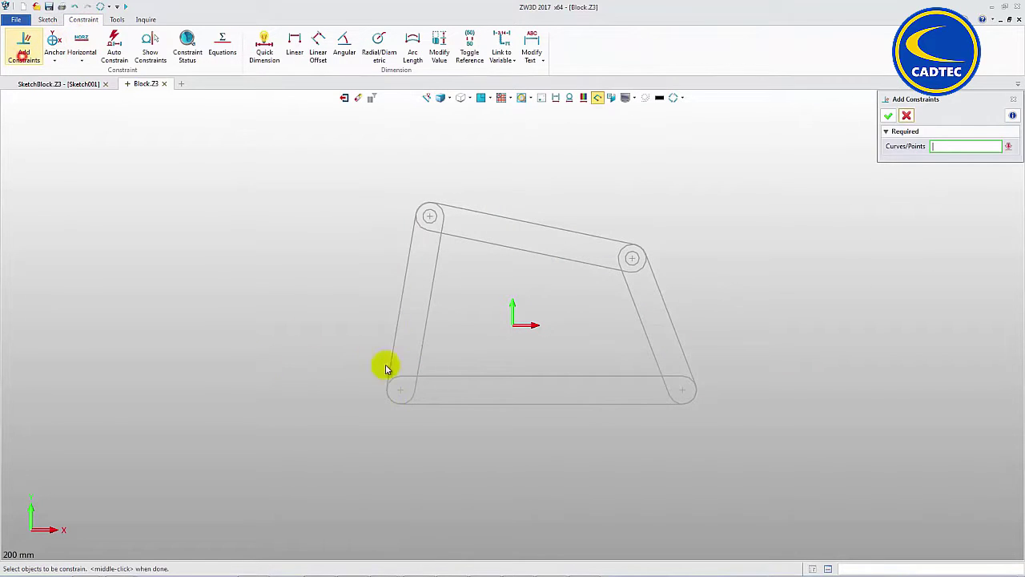
click(402, 391)
click(513, 323)
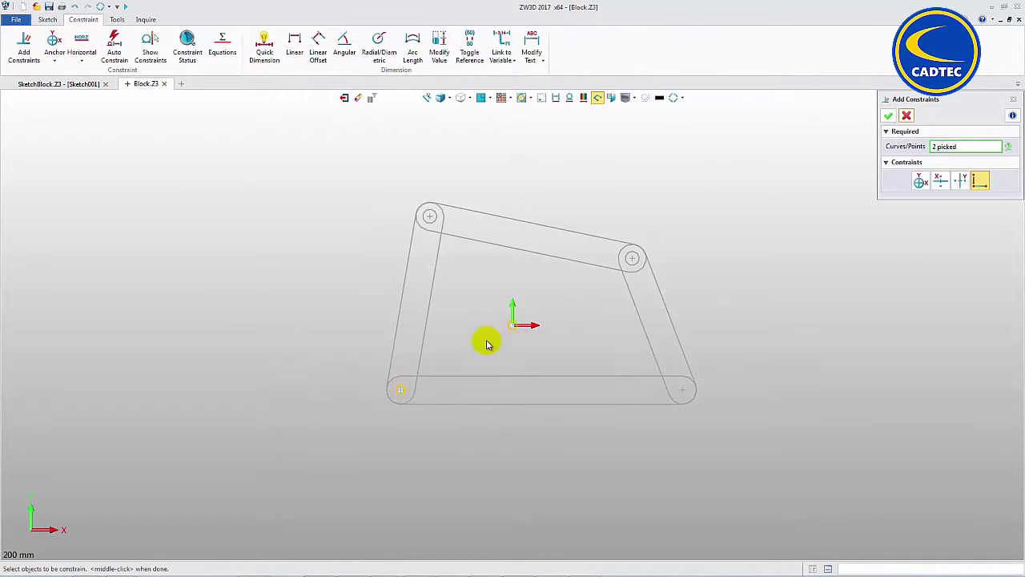
middle_click(486, 343)
click(794, 325)
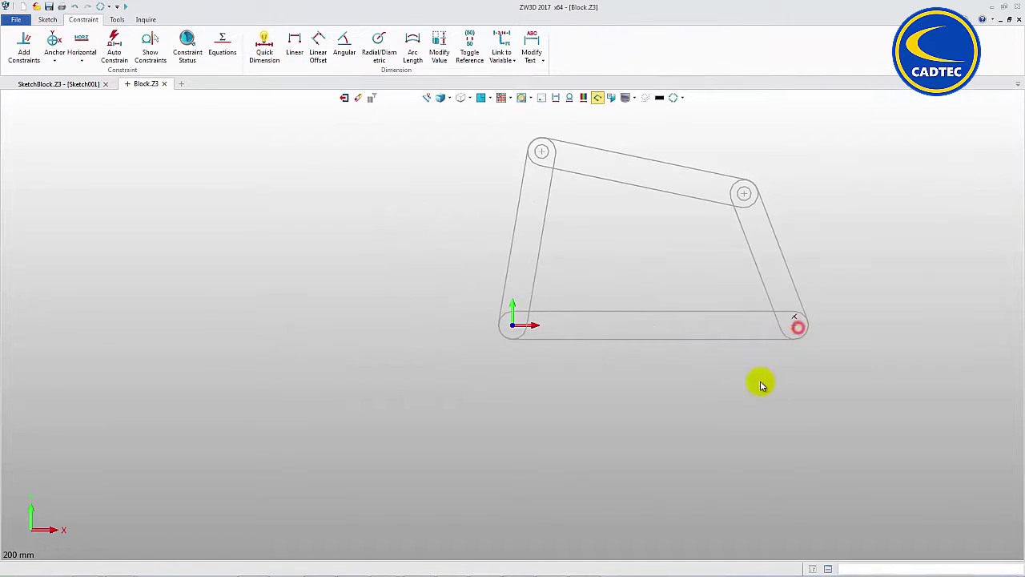
middle_click(679, 403)
click(887, 116)
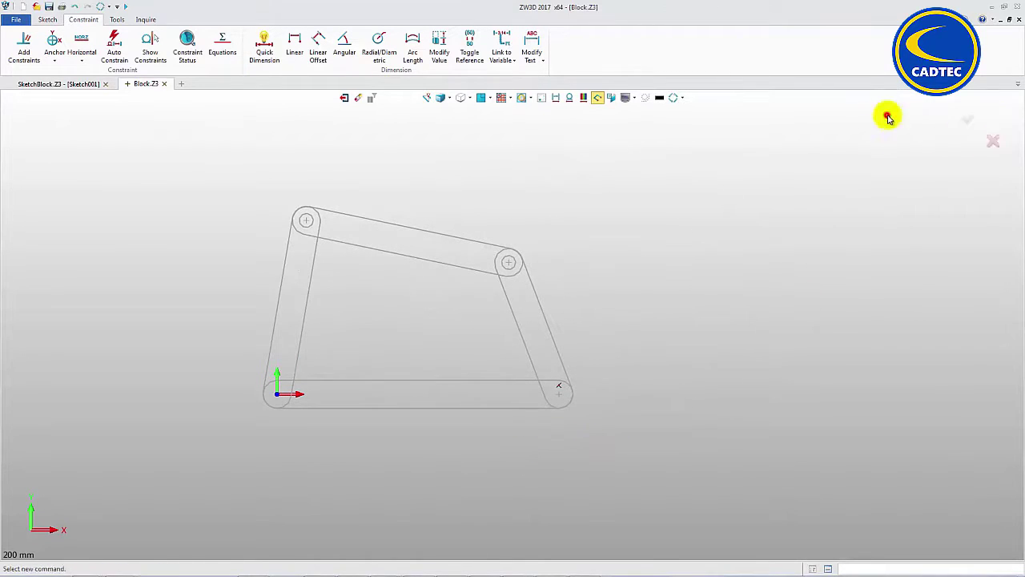
click(544, 312)
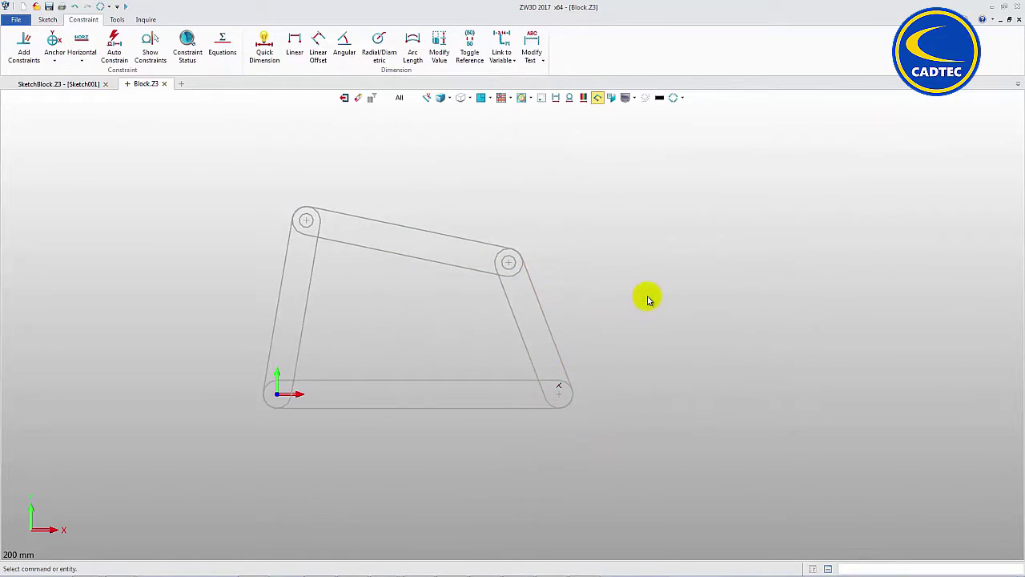
click(456, 237)
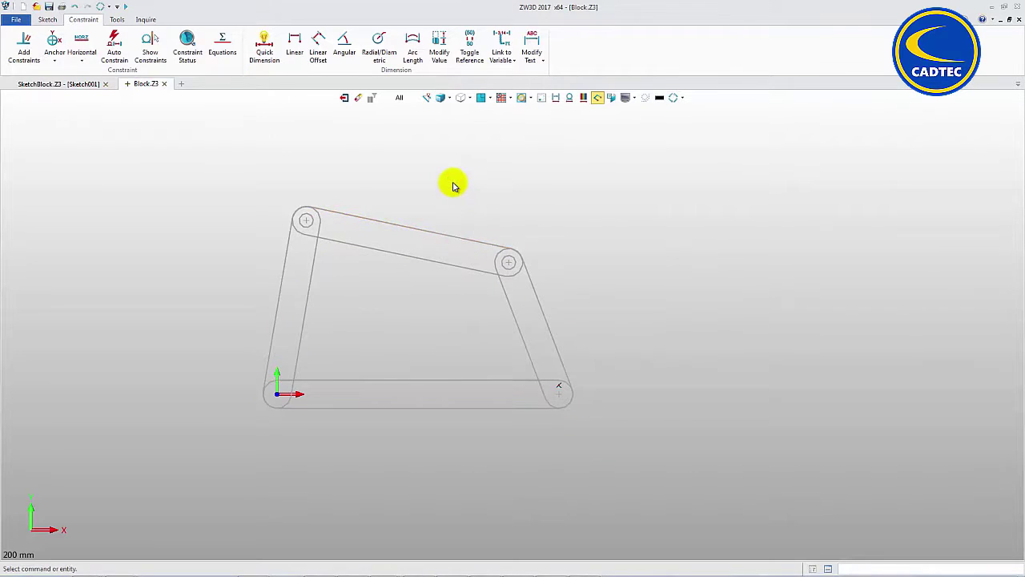
Step: Explode the FourBarLinkage block and drag the top green link to re-pose the linkage
right_click(451, 233)
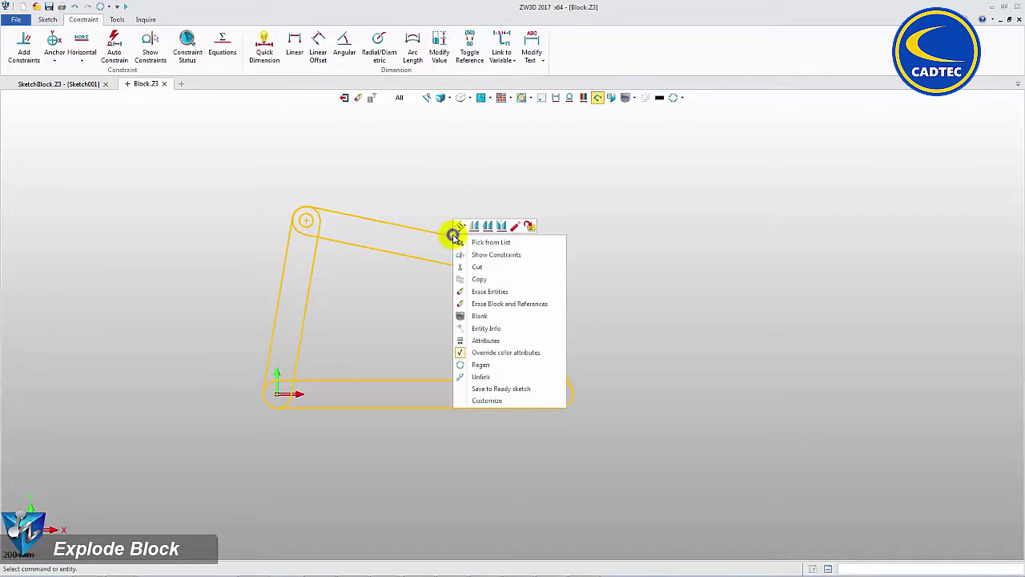
click(515, 227)
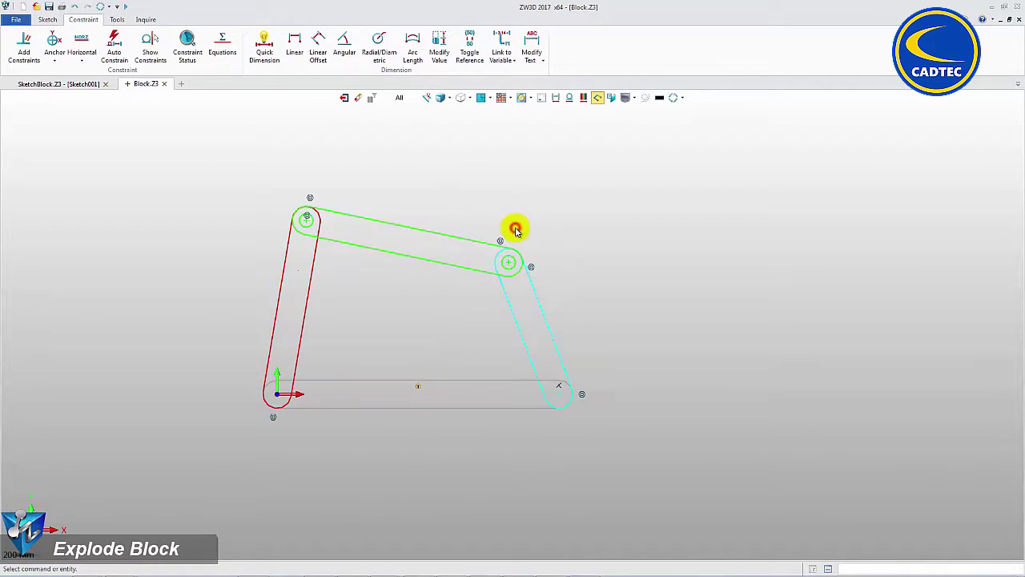
click(407, 254)
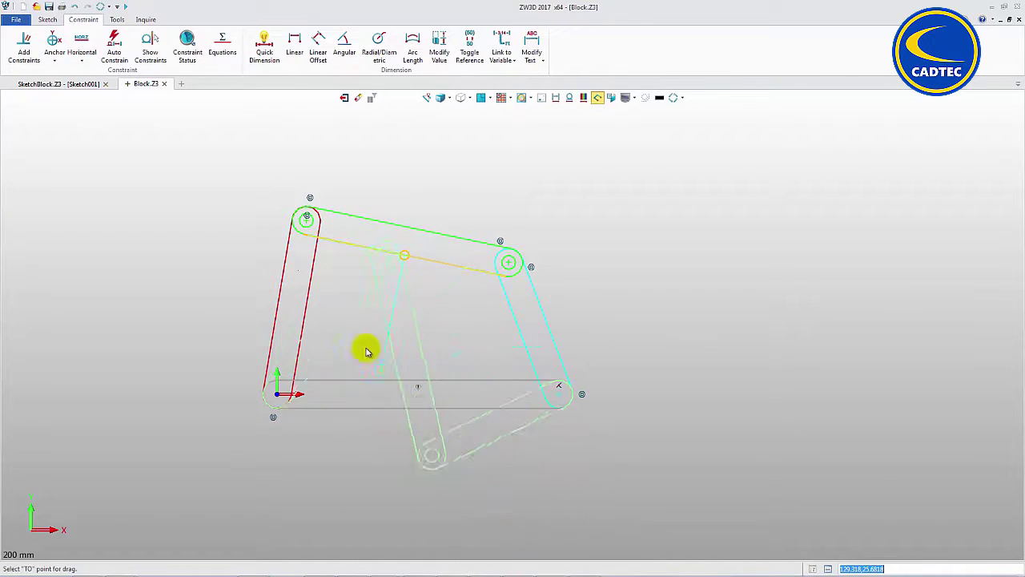
click(451, 199)
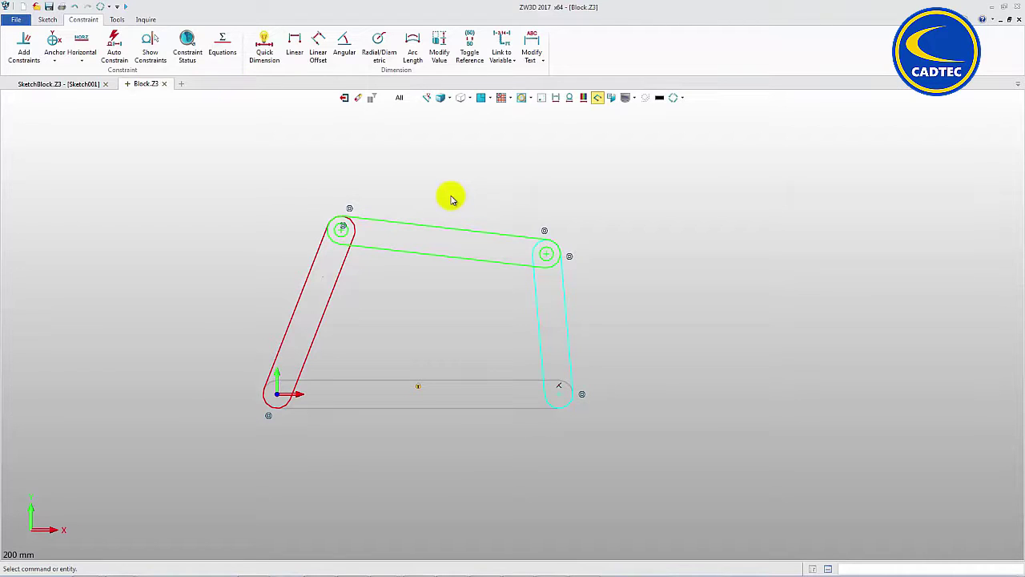
Step: Save the green link as the LinkedRod ready sketch and place one LinkedRod near the origin
right_click(456, 230)
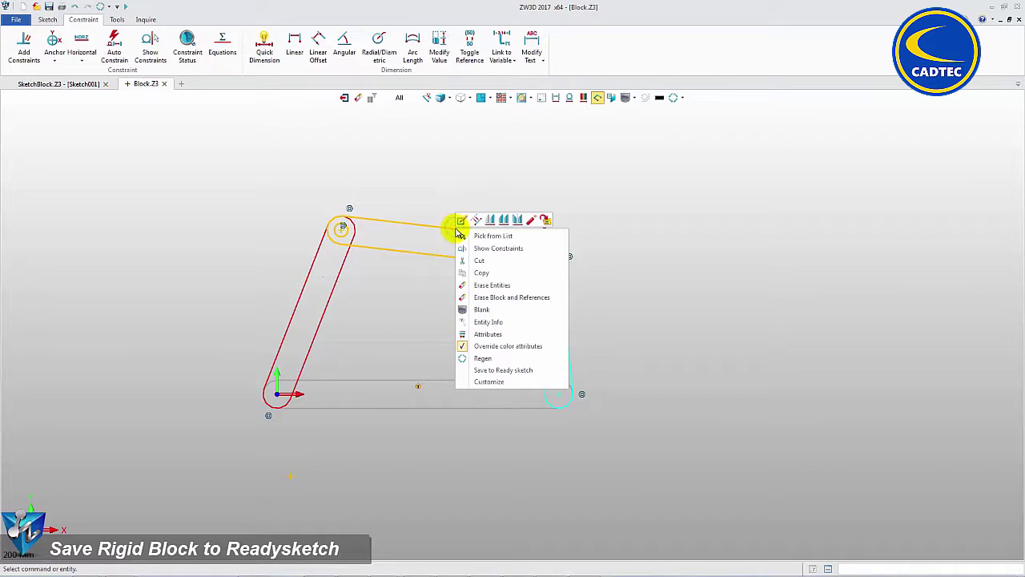
click(522, 370)
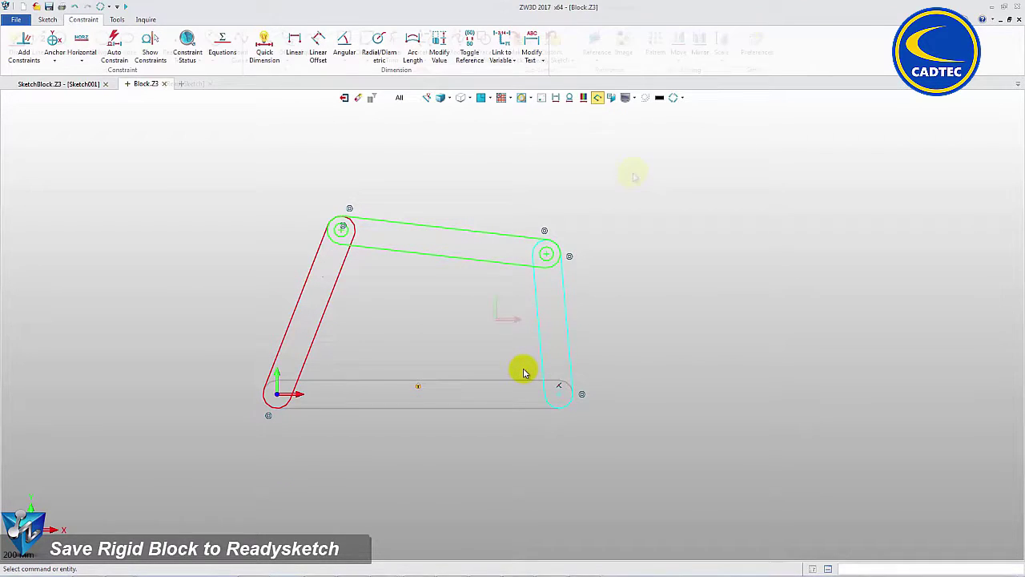
click(552, 48)
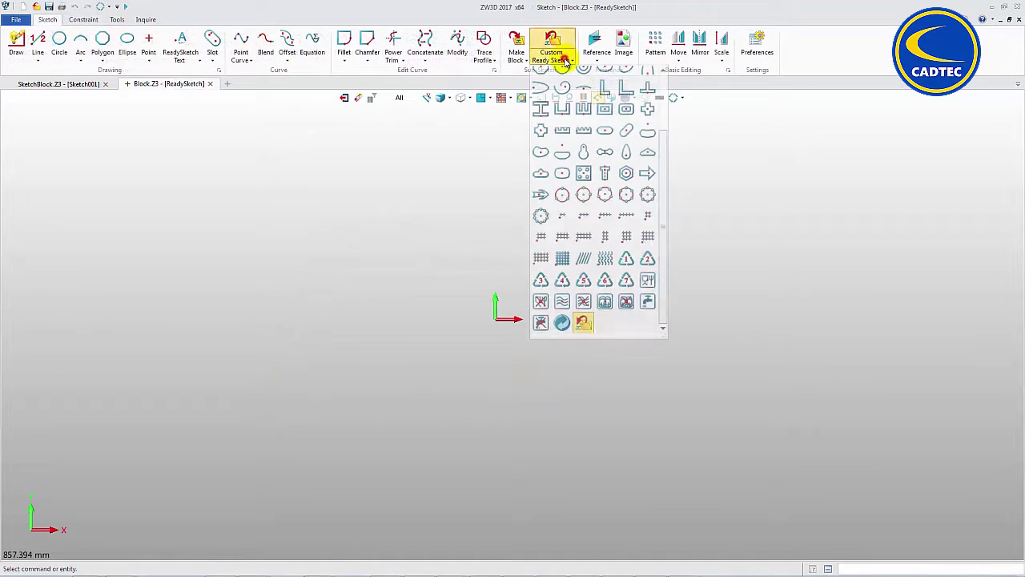
click(587, 326)
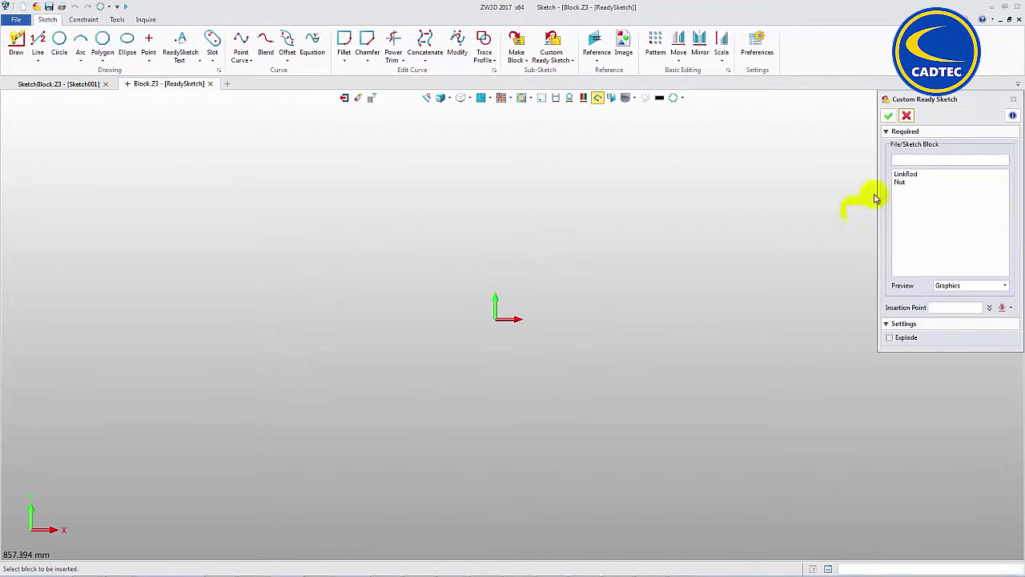
click(905, 174)
click(901, 182)
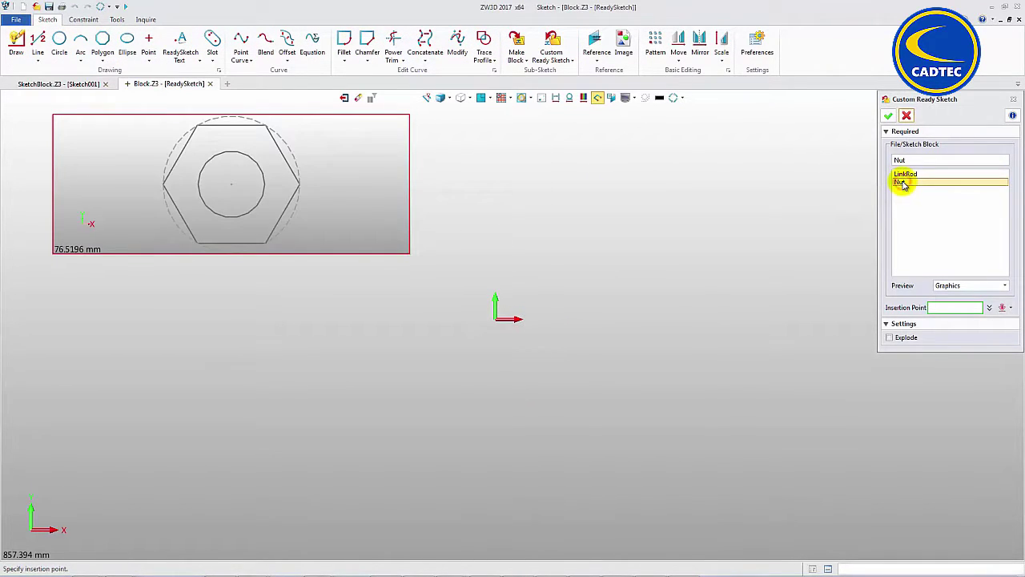
click(904, 174)
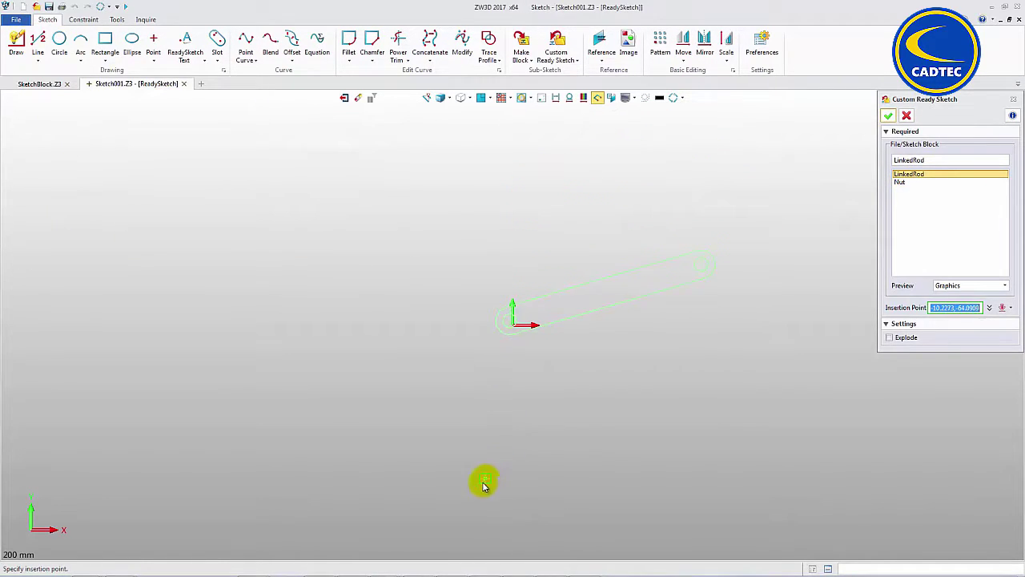
click(464, 494)
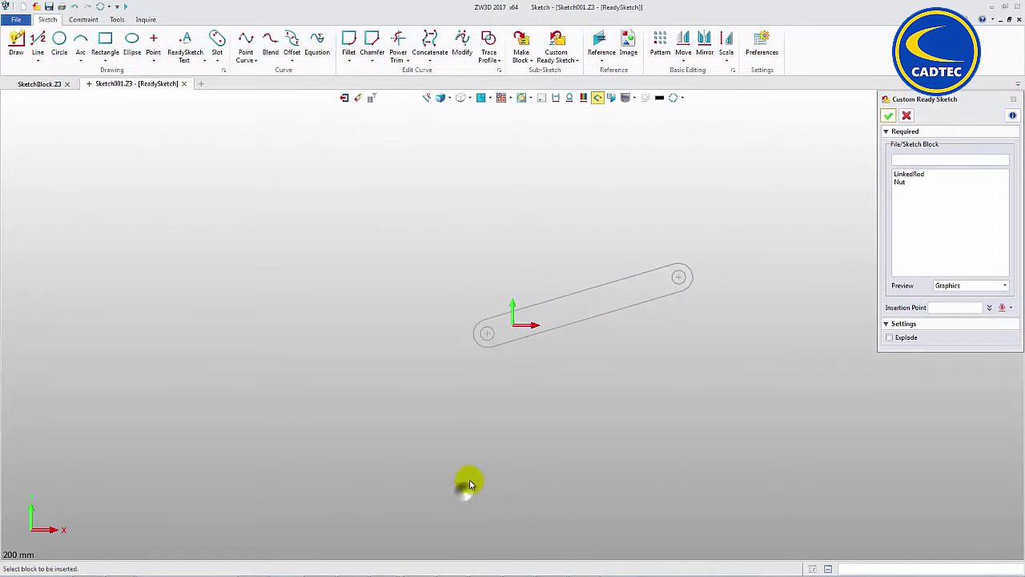
Step: Edit Extrude3_Base, roll forward into Sketch6, and hide solid S1
click(889, 116)
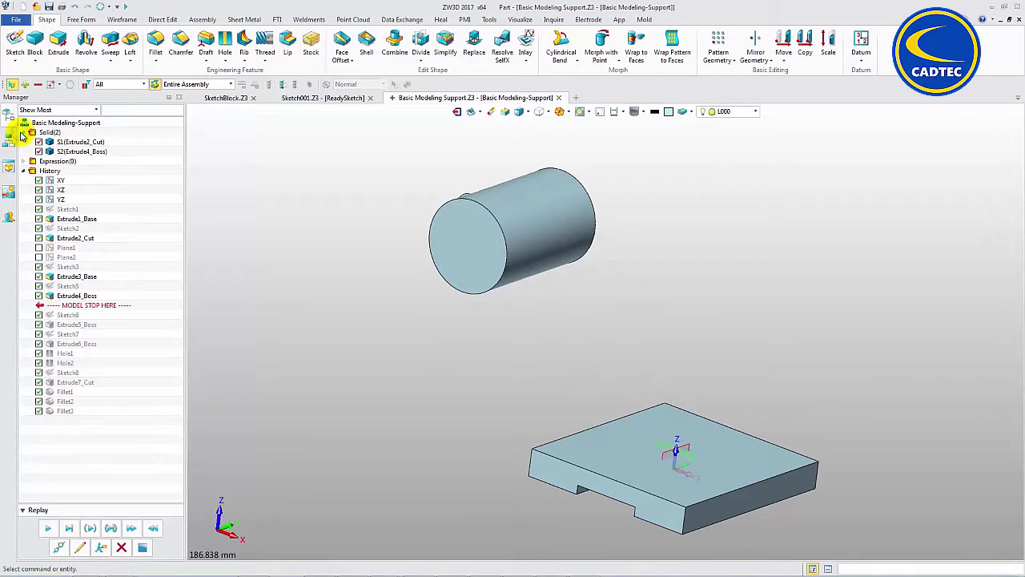
right_click(88, 280)
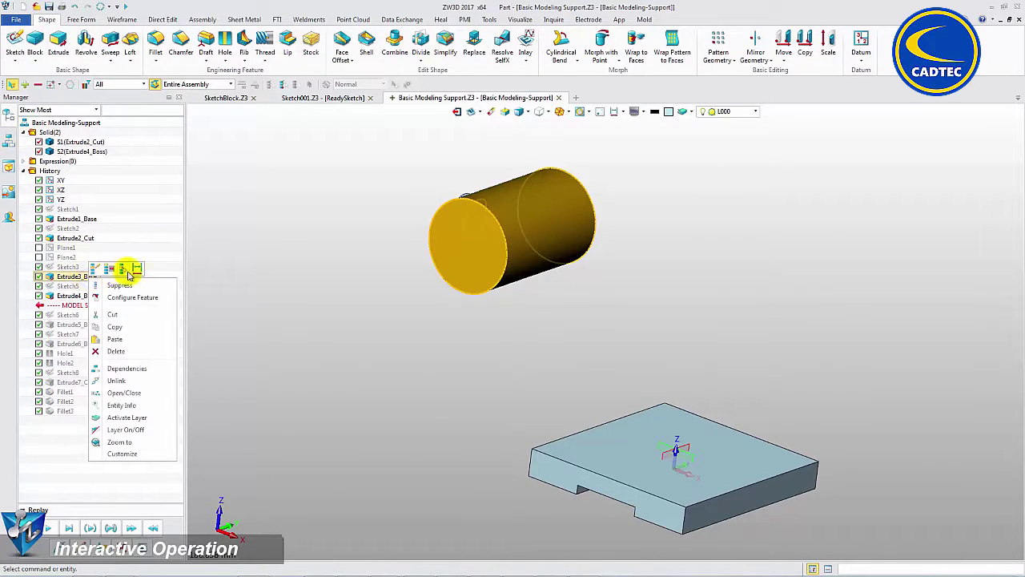
click(134, 273)
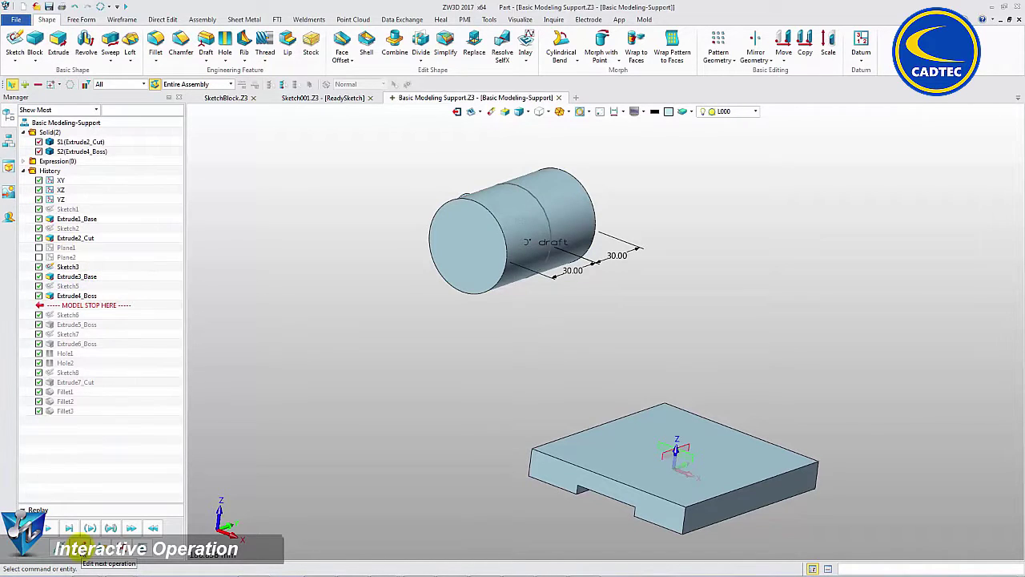
click(82, 548)
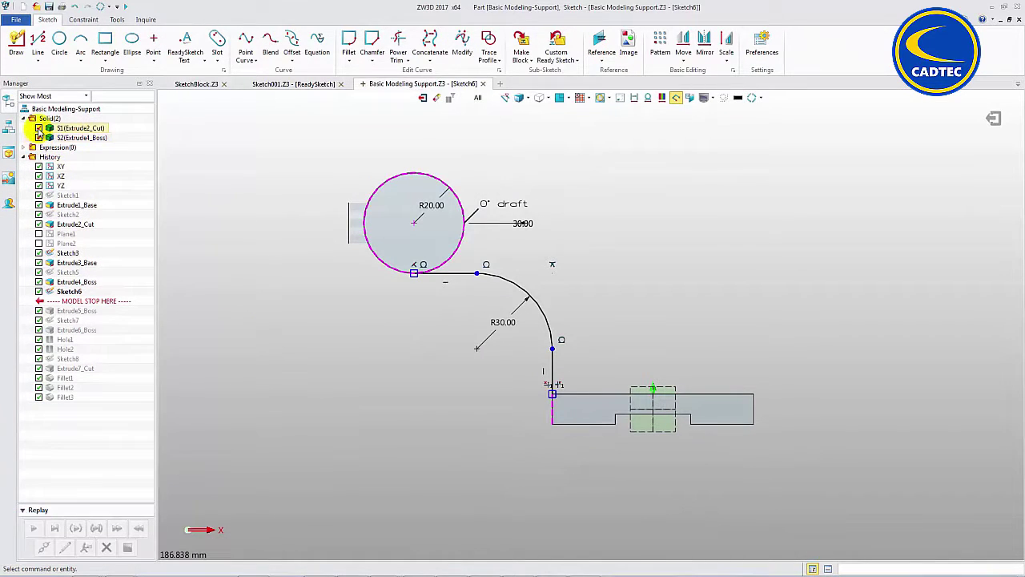
right_click(64, 129)
click(104, 137)
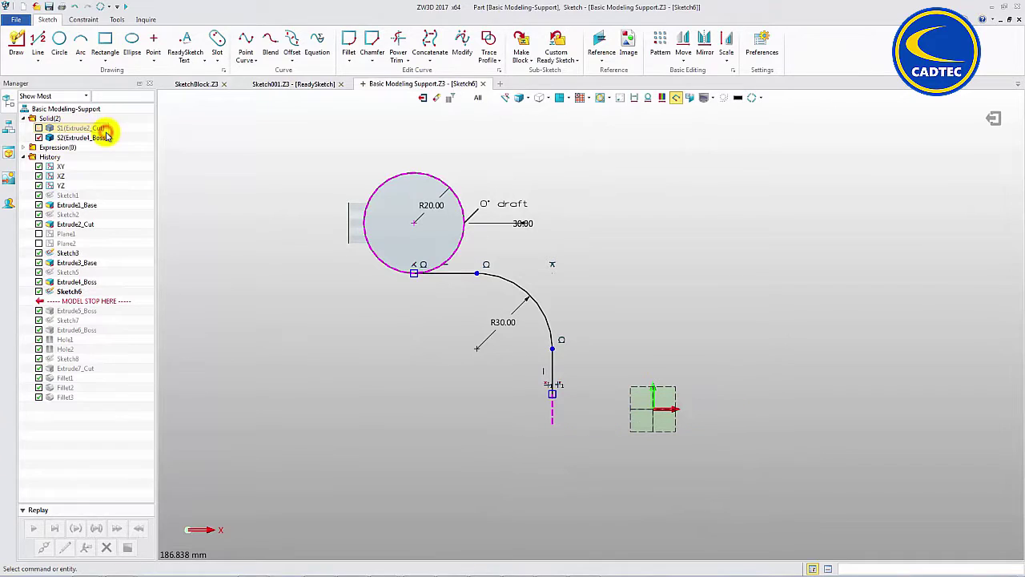
Step: Link the R30.00 arc radius to the external Sketch3_d0 dimension, now reading R32.00
double_click(520, 312)
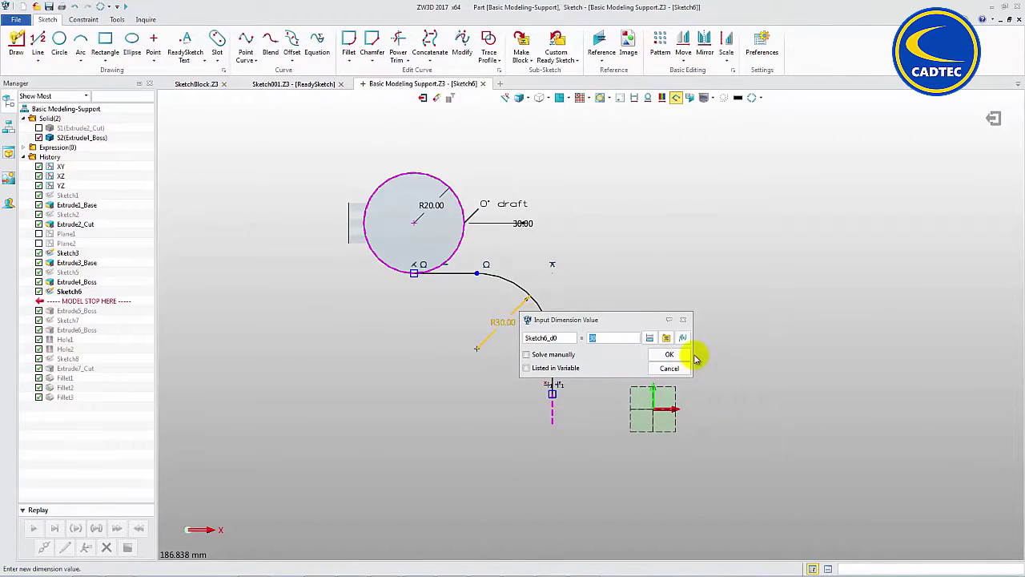
drag(693, 354, 910, 353)
drag(689, 318, 744, 275)
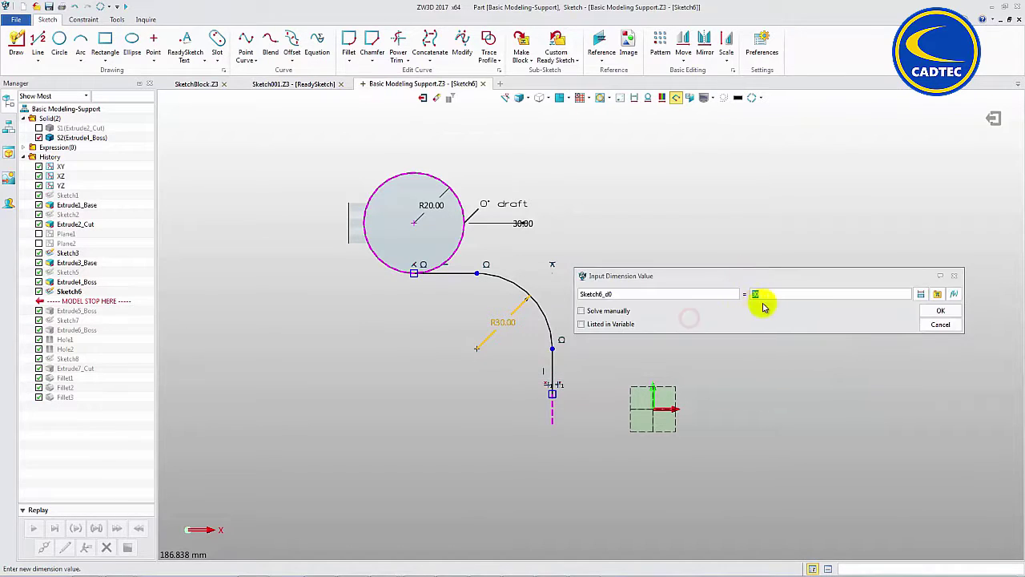
click(924, 295)
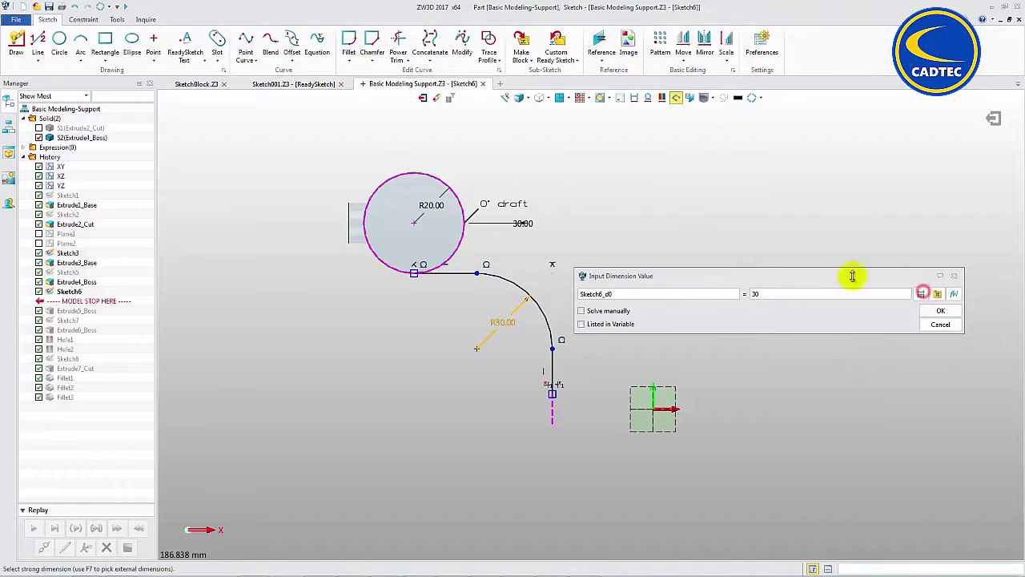
click(439, 205)
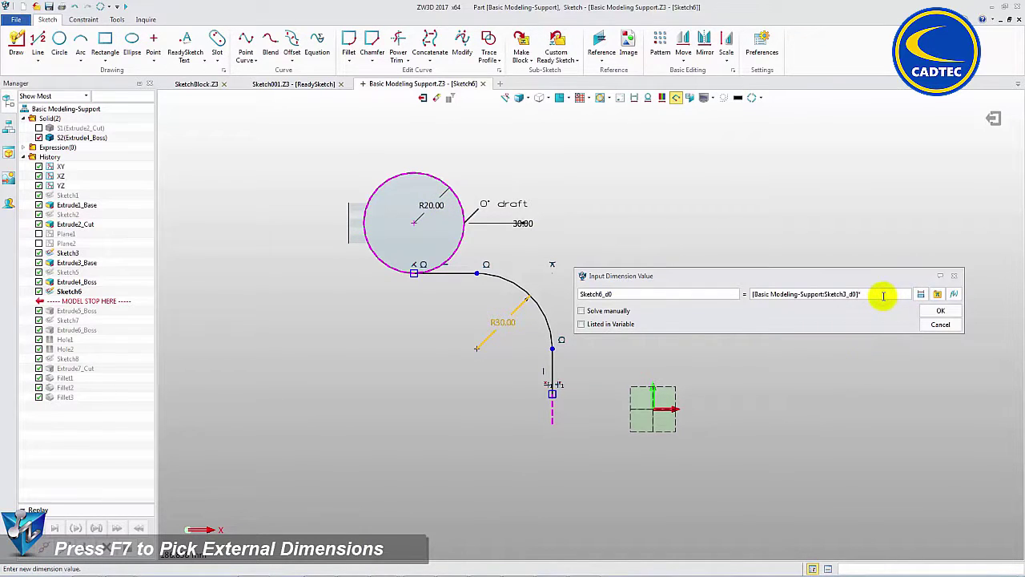
click(945, 313)
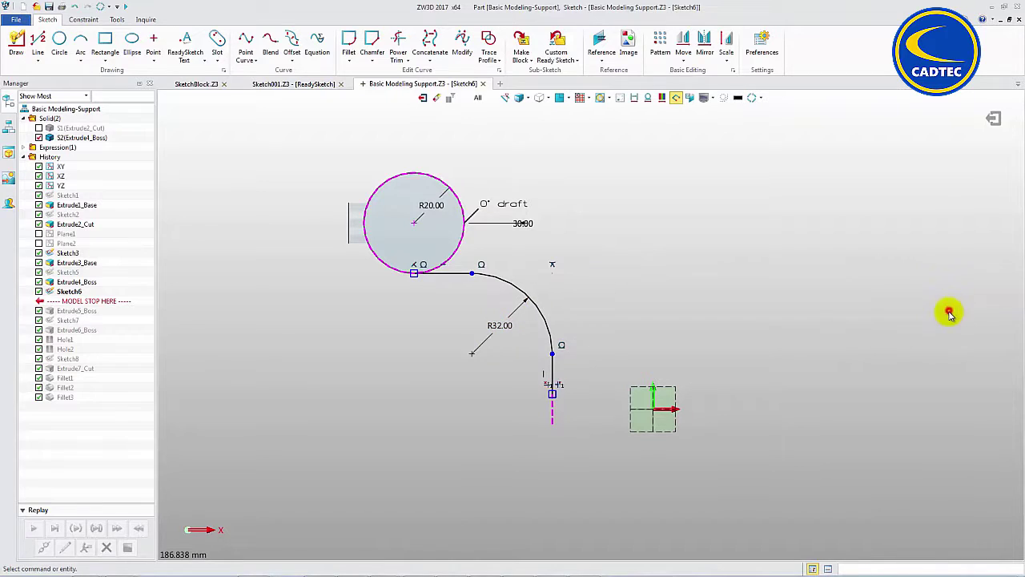
Step: Exit the sketch and replay the history to the end, showing the filleted S1(Fillet3)
click(423, 97)
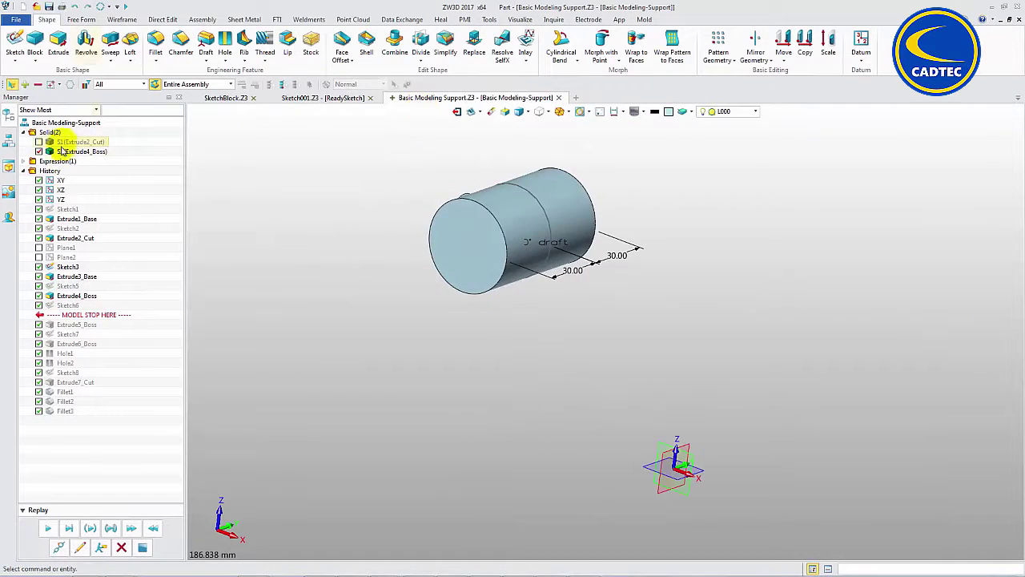
click(71, 528)
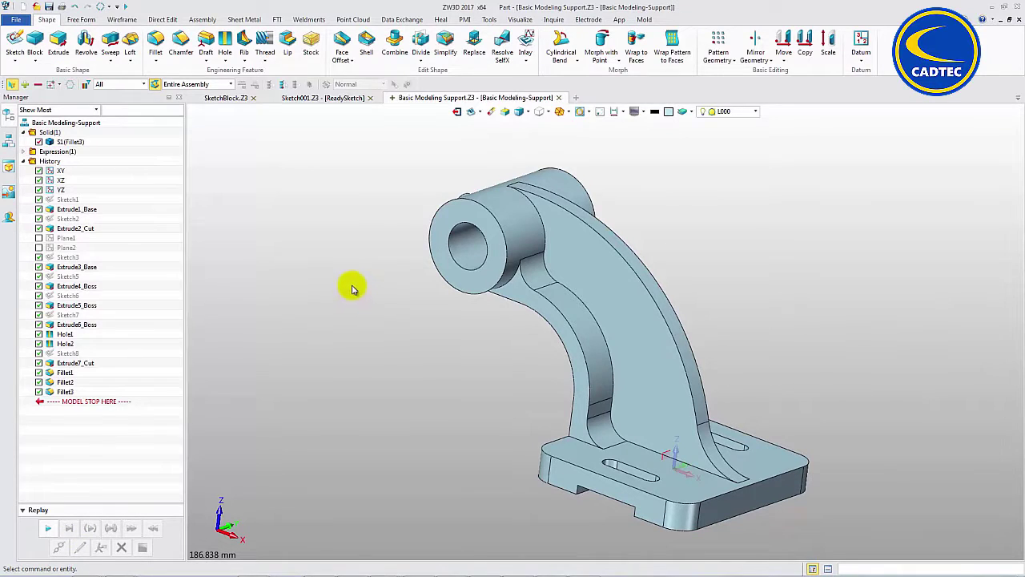
middle_drag(353, 288, 344, 282)
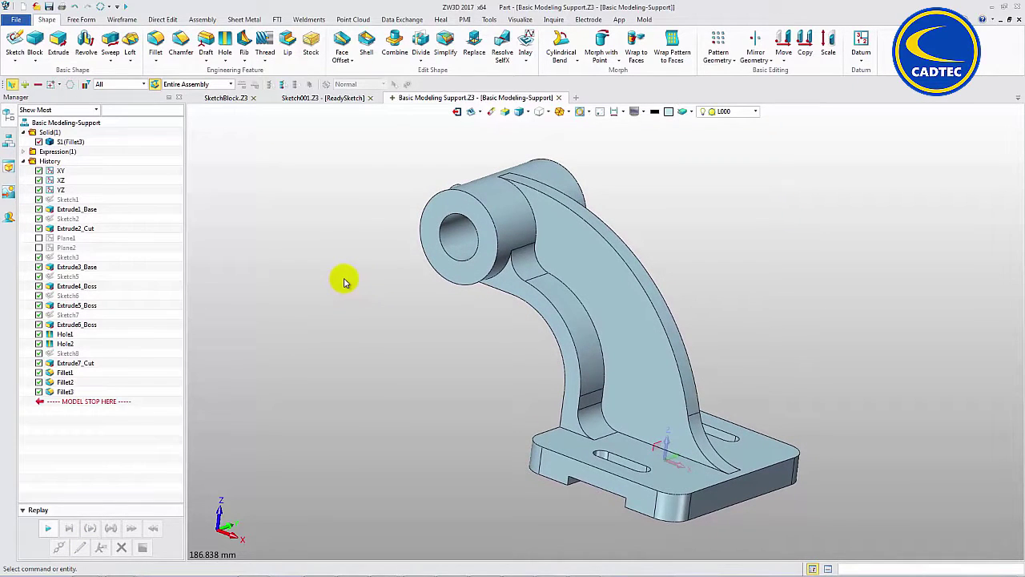